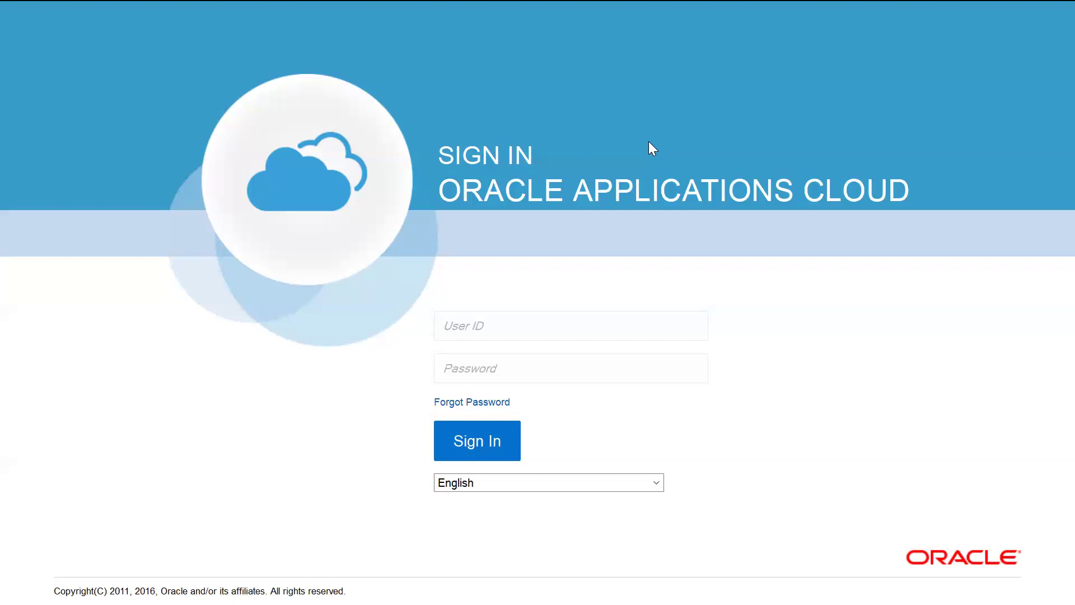
Sign in with the saved user ID and its stored password.
click(453, 329)
click(454, 328)
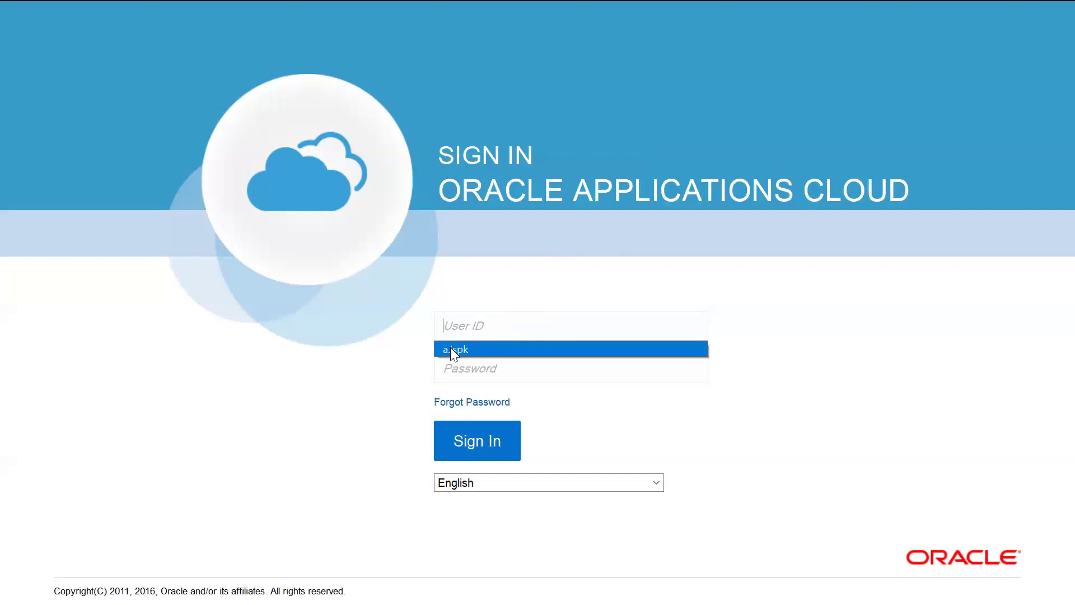
click(452, 349)
click(469, 444)
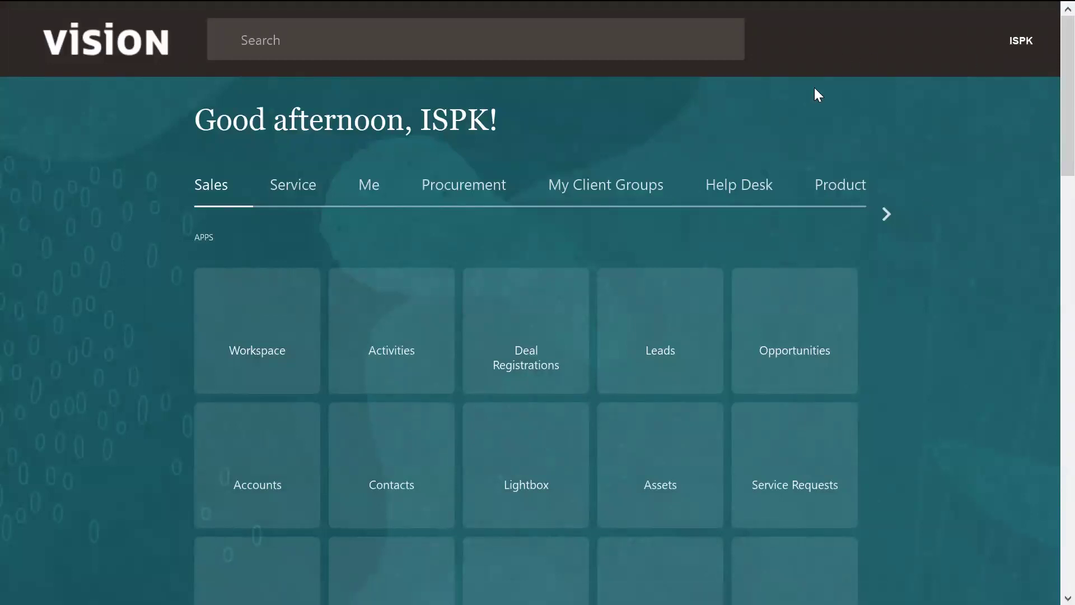
Go to the setup and maintenance area and switch the setup offering to Financials.
click(1016, 45)
click(717, 293)
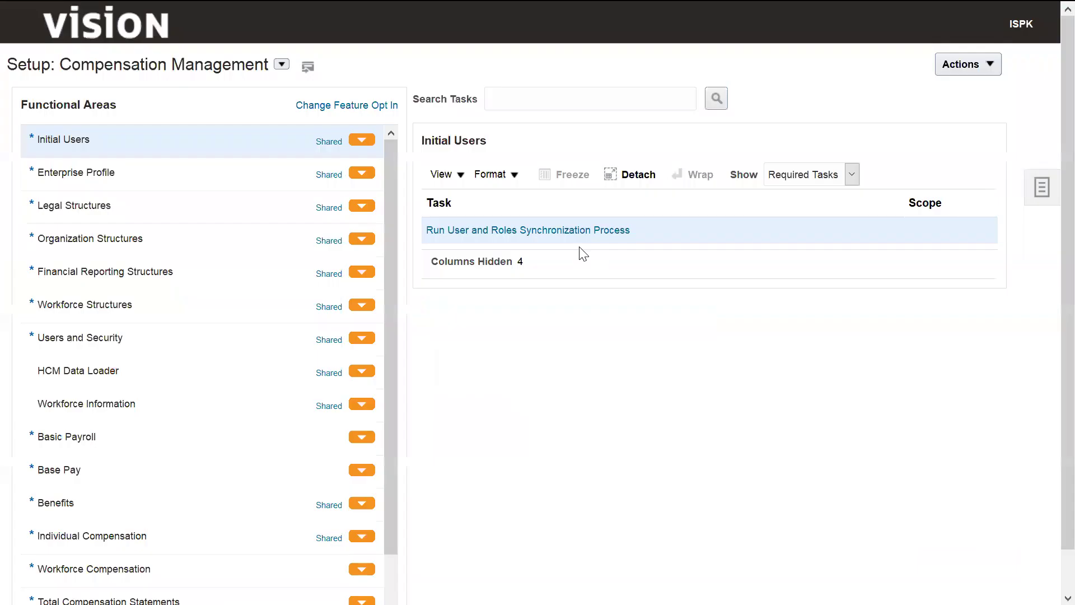
click(282, 64)
click(299, 177)
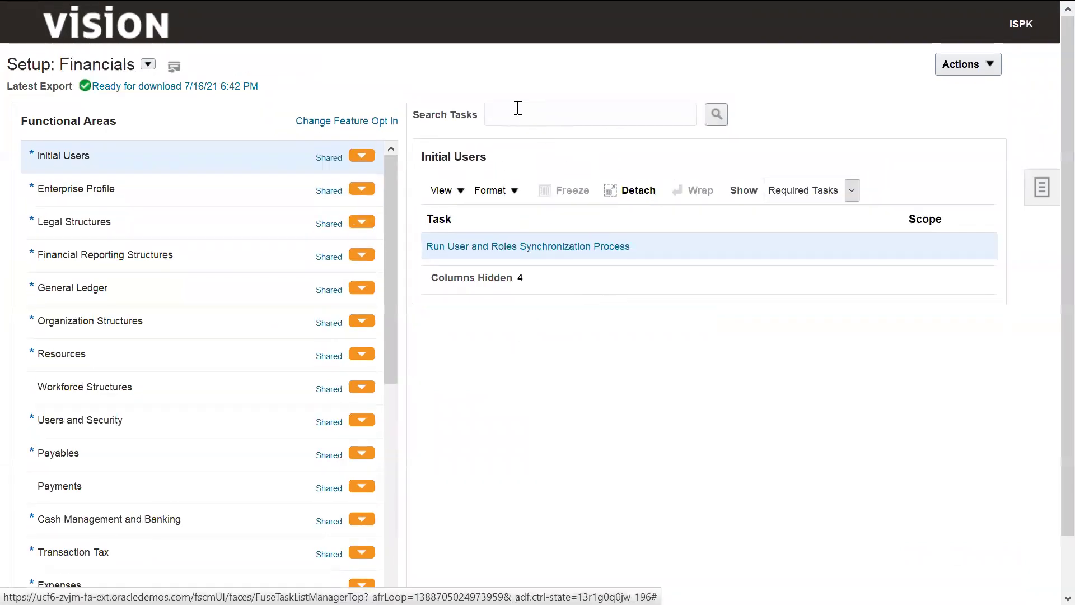
Search the setup tasks for "manage data access set" and open the General Ledger task Manage Data Access Sets.
click(518, 108)
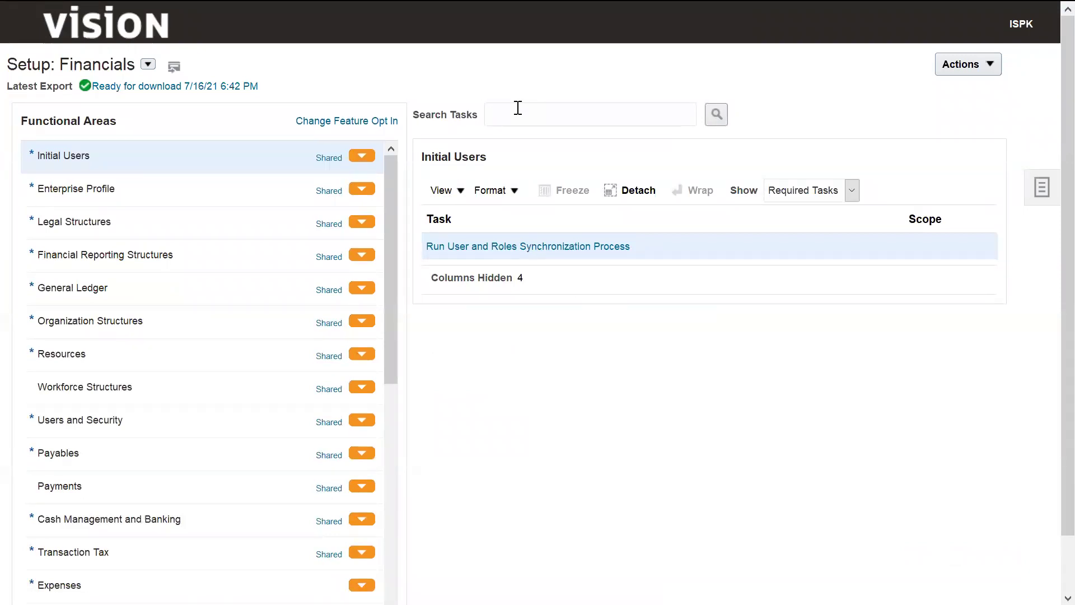
text(manage data access set)
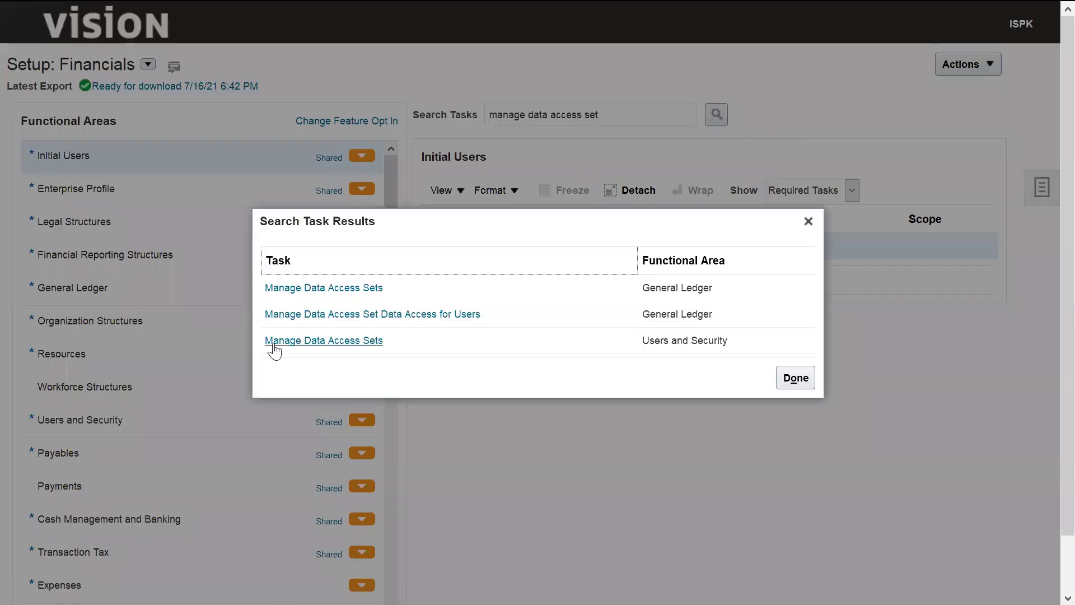
click(297, 288)
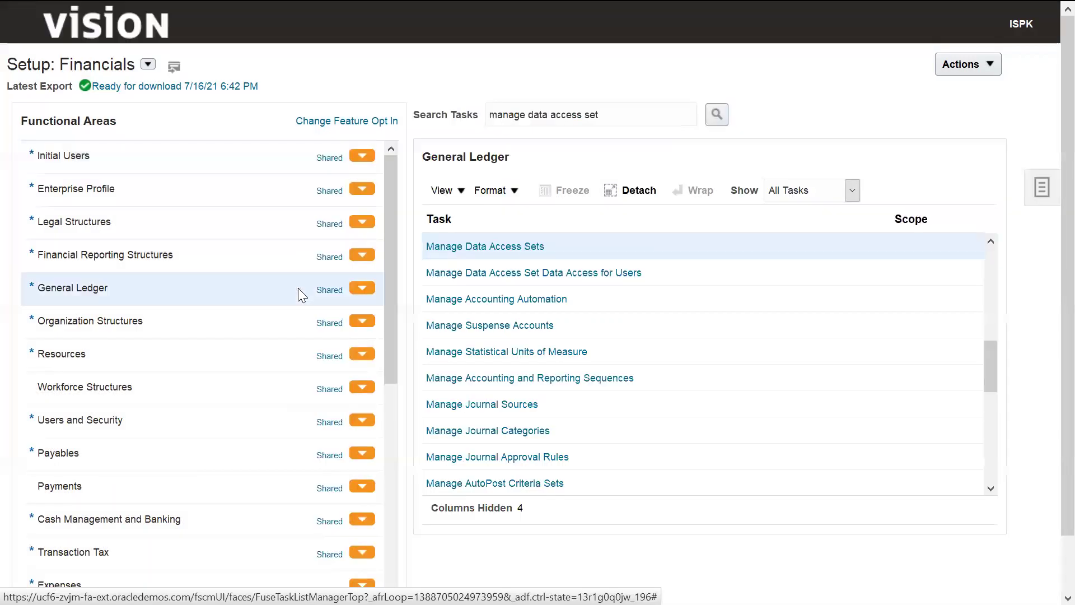
click(463, 248)
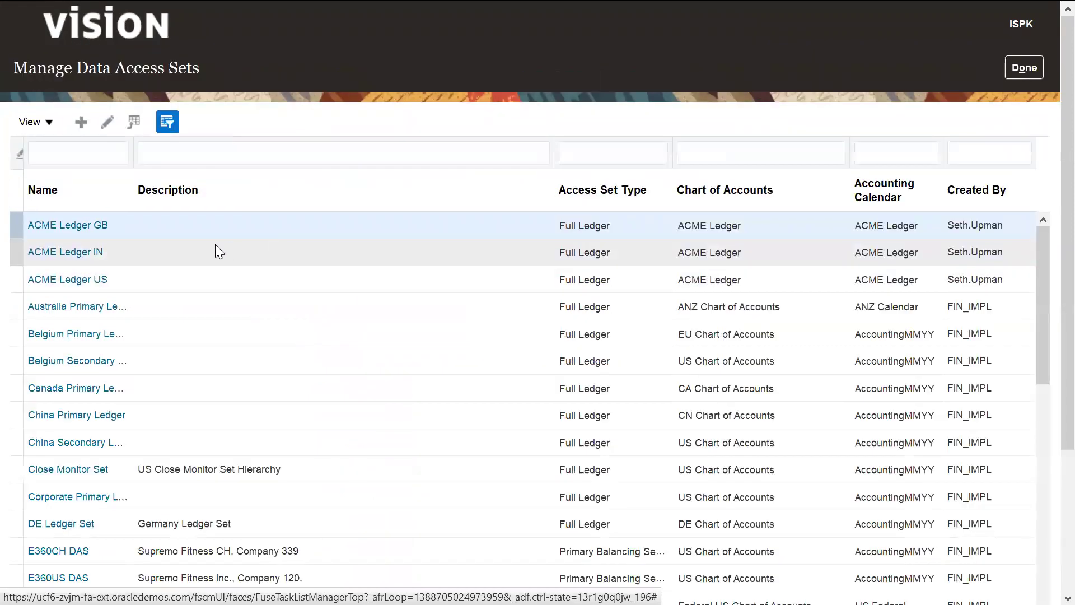
Start a new data access set and enter "Tata Data Access Set" as both its name and description.
click(81, 123)
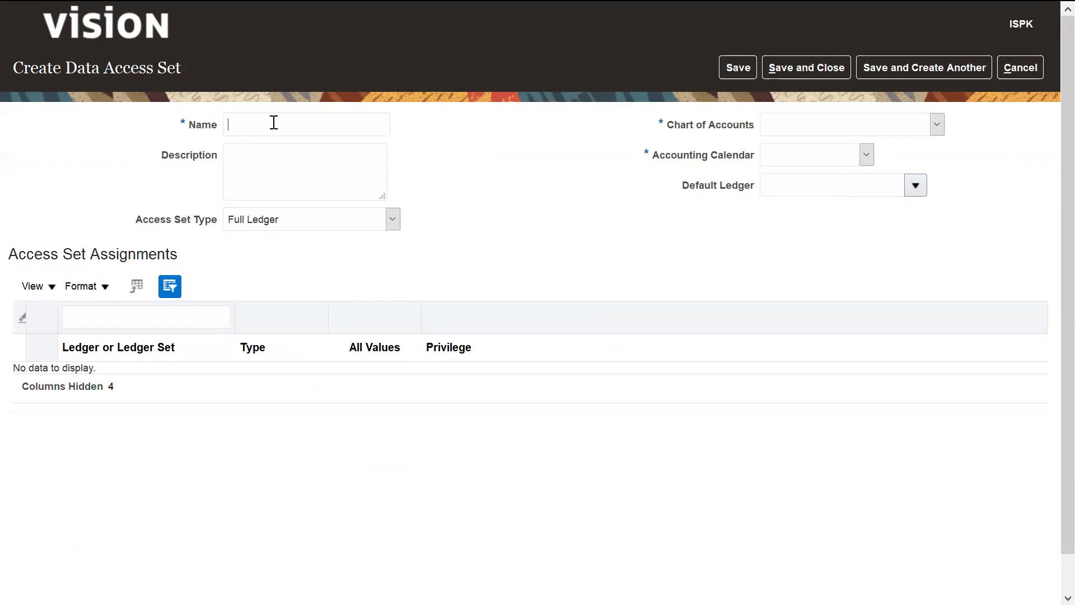
text(Tata Data Access Set)
drag(326, 126, 206, 133)
key(ctrl+c)
key(Tab)
key(ctrl+v)
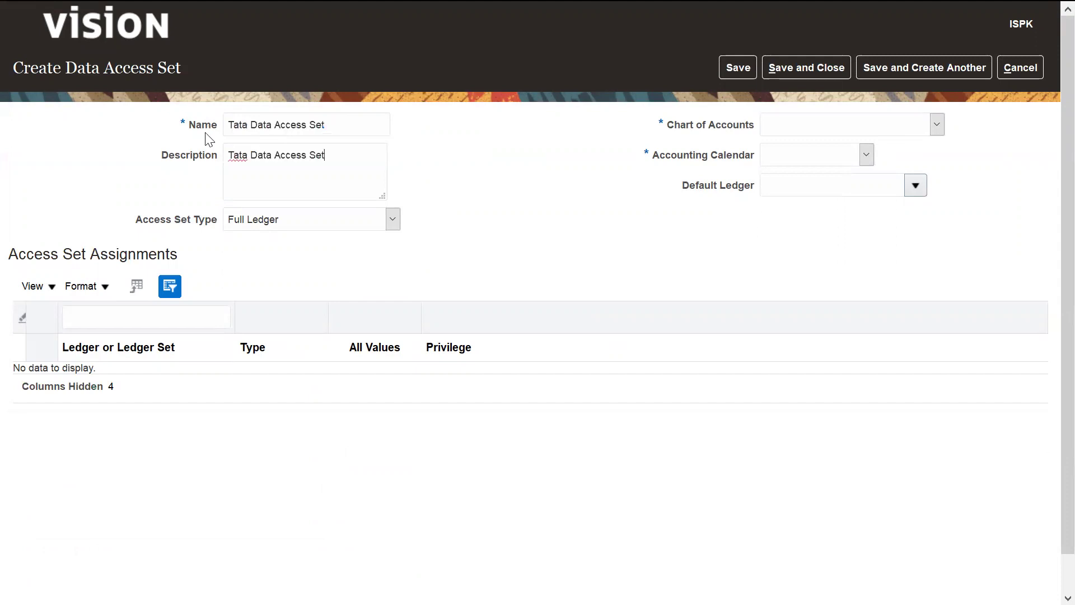
Set the access set type to Primary Balancing Segment Value.
click(937, 125)
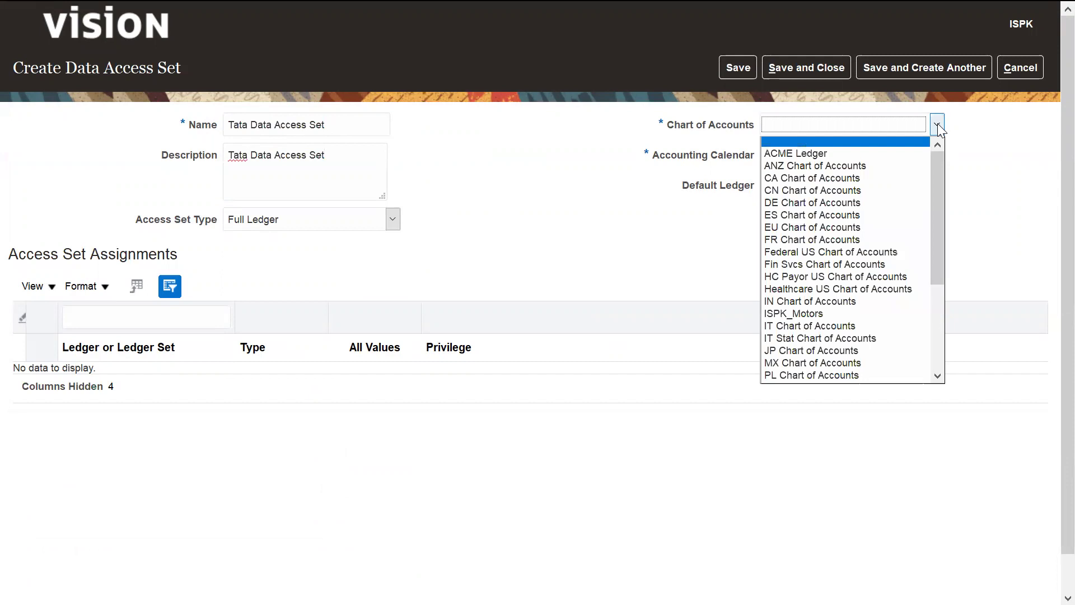
click(452, 201)
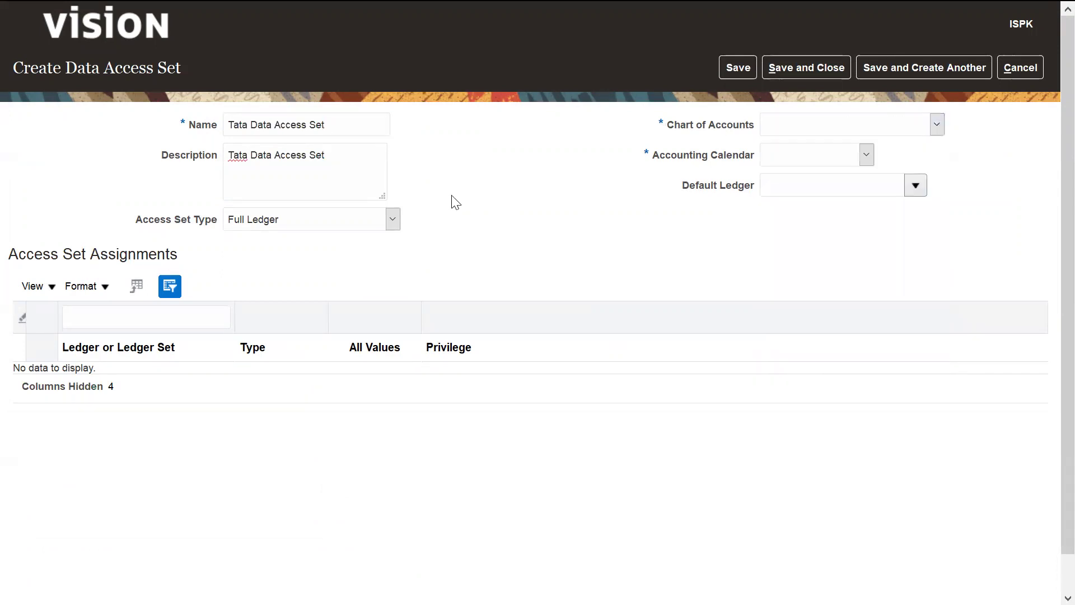
click(395, 224)
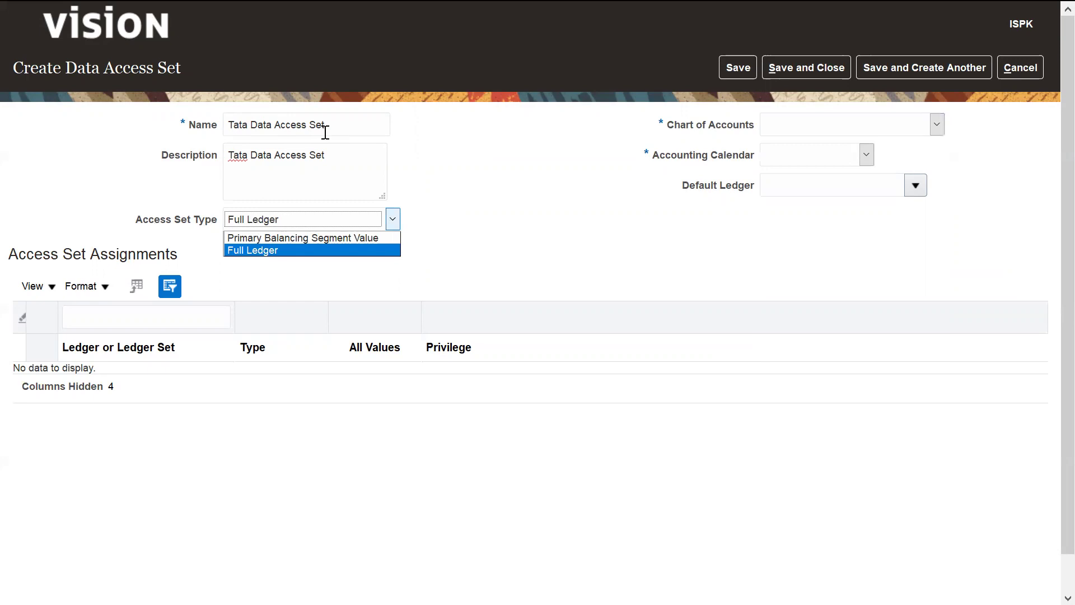
click(268, 239)
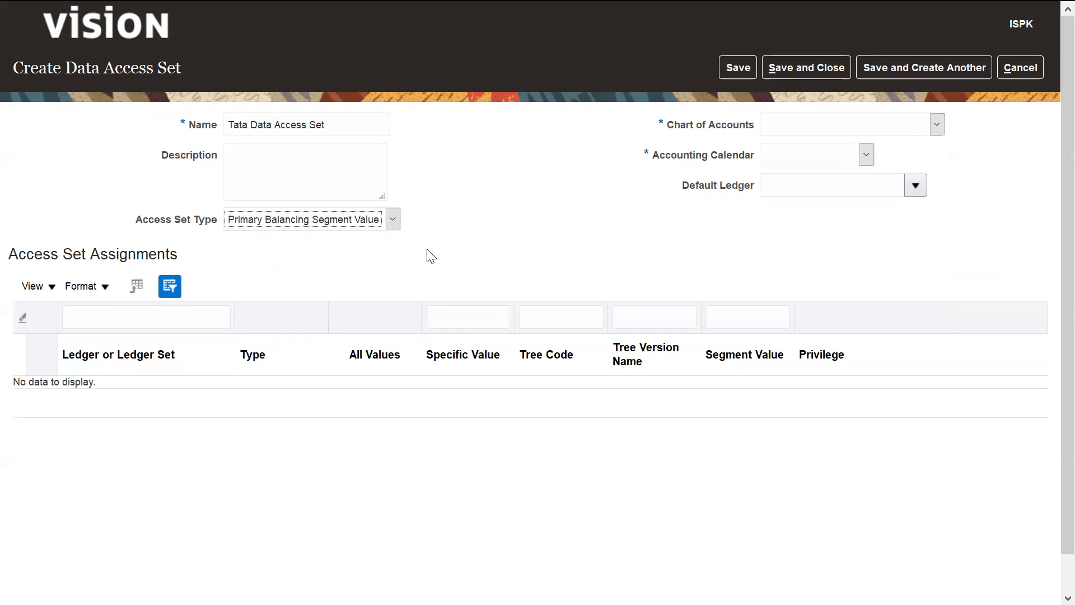
Set the chart of accounts to ISPK_Motors, the accounting calendar to ISPK_Calendar and the default ledger to ISPK Primary Ledger.
click(934, 127)
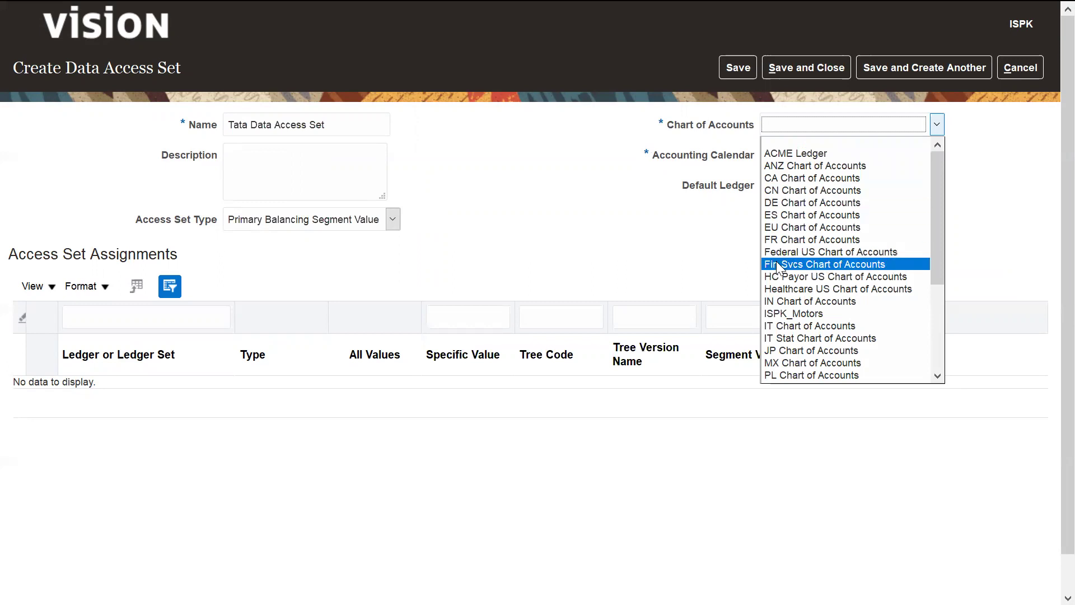
click(790, 315)
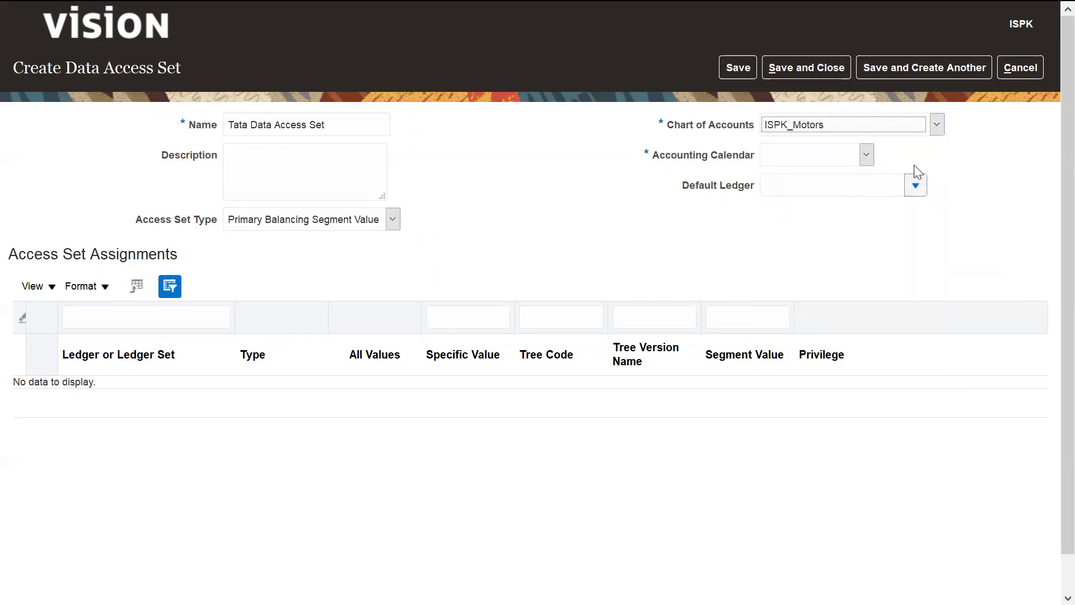
click(865, 154)
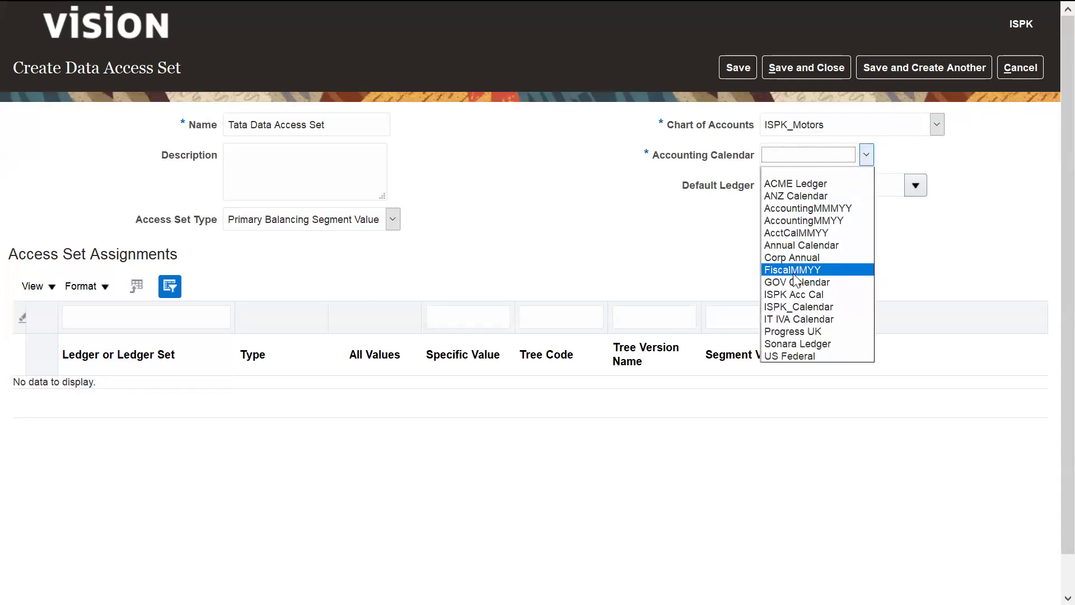
click(789, 304)
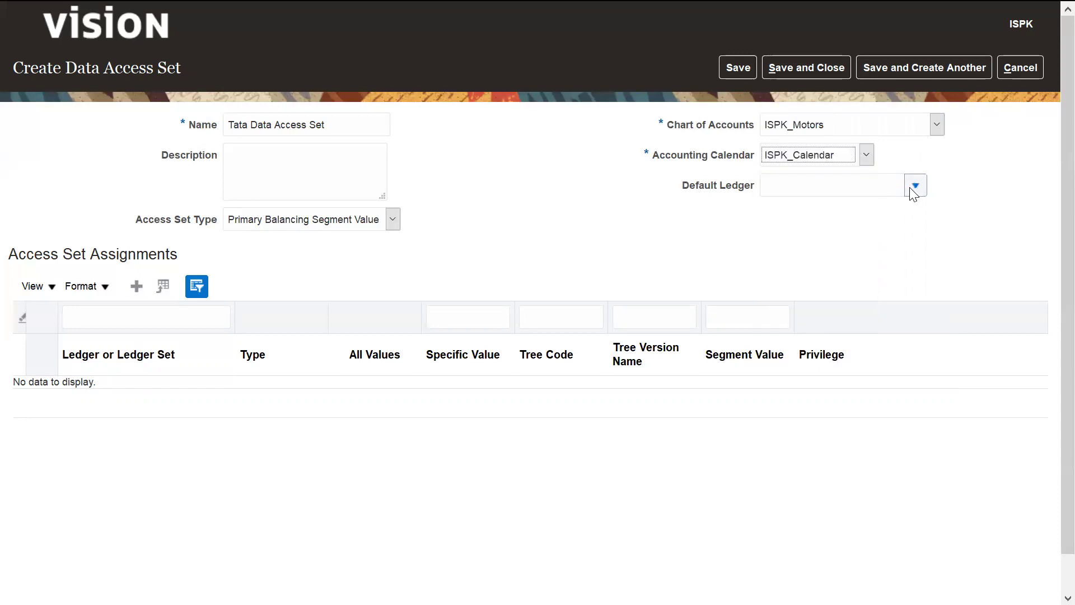
click(914, 186)
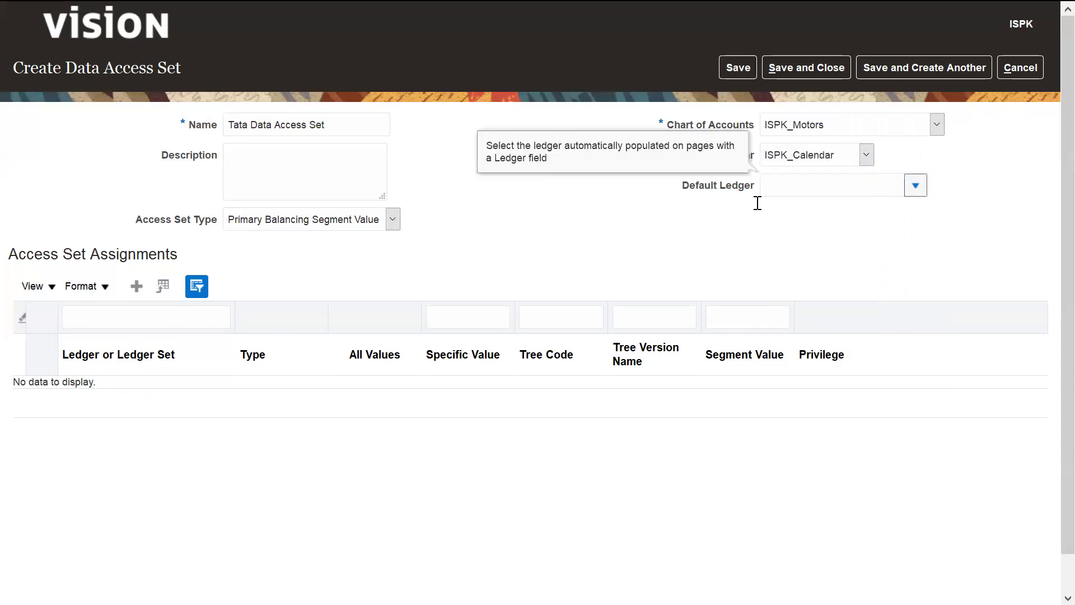
click(785, 213)
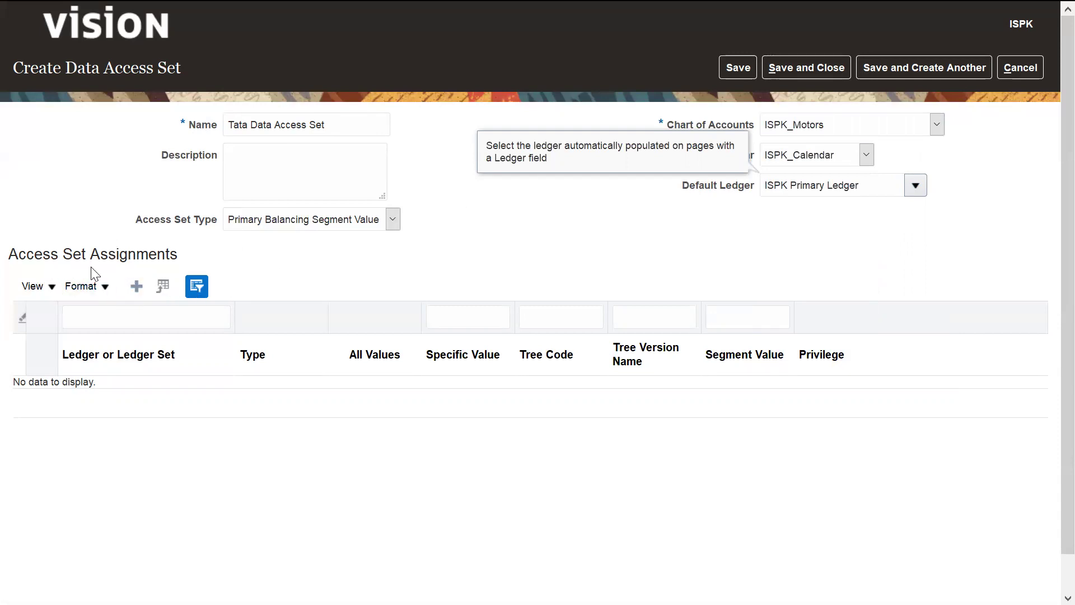
Add an access set assignment for the ledger ISPK Primary Ledger.
click(136, 287)
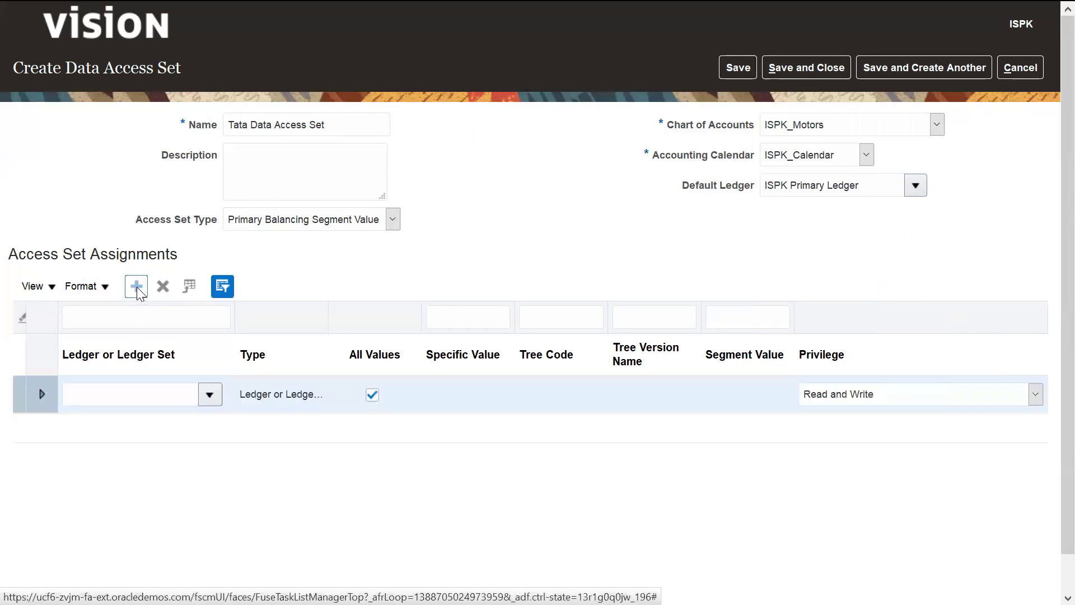
click(144, 392)
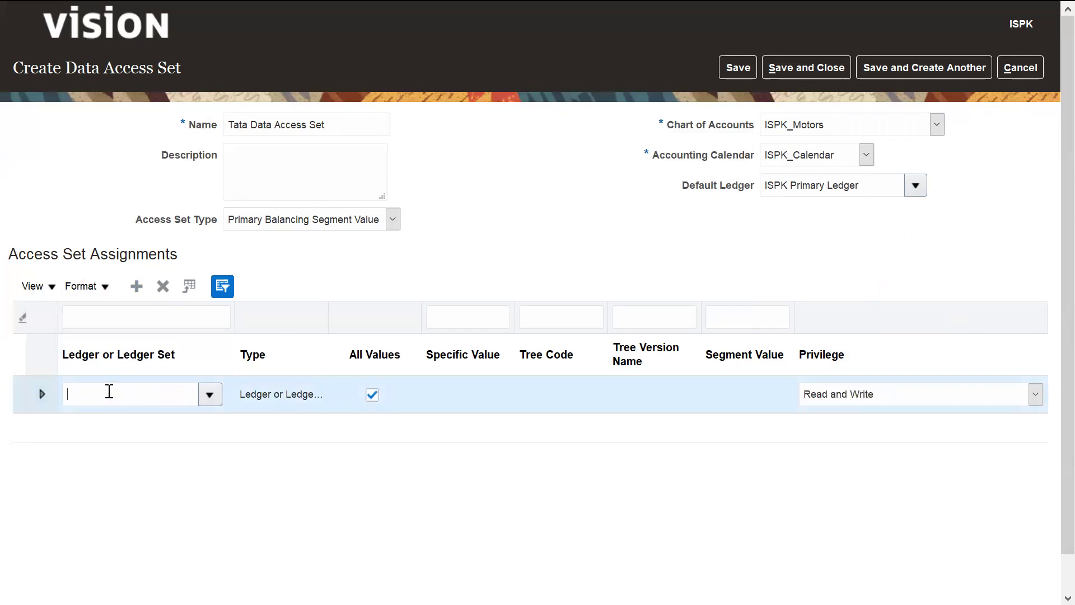
click(207, 401)
click(143, 415)
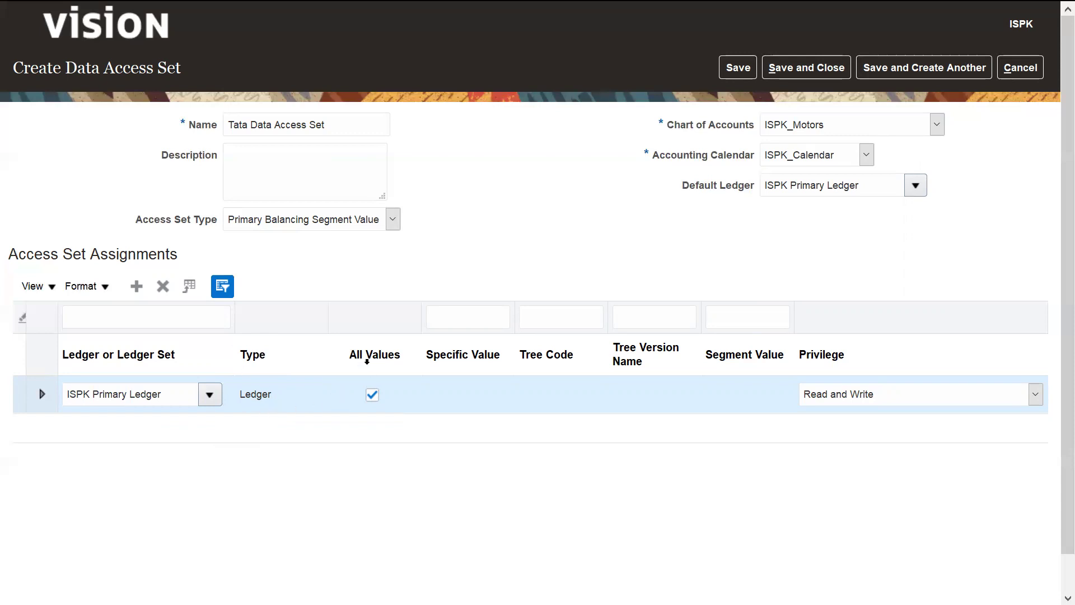
Turn off All Values for the assignment and limit it to Single Value with segment value 01 (ISPK_Motors).
click(372, 394)
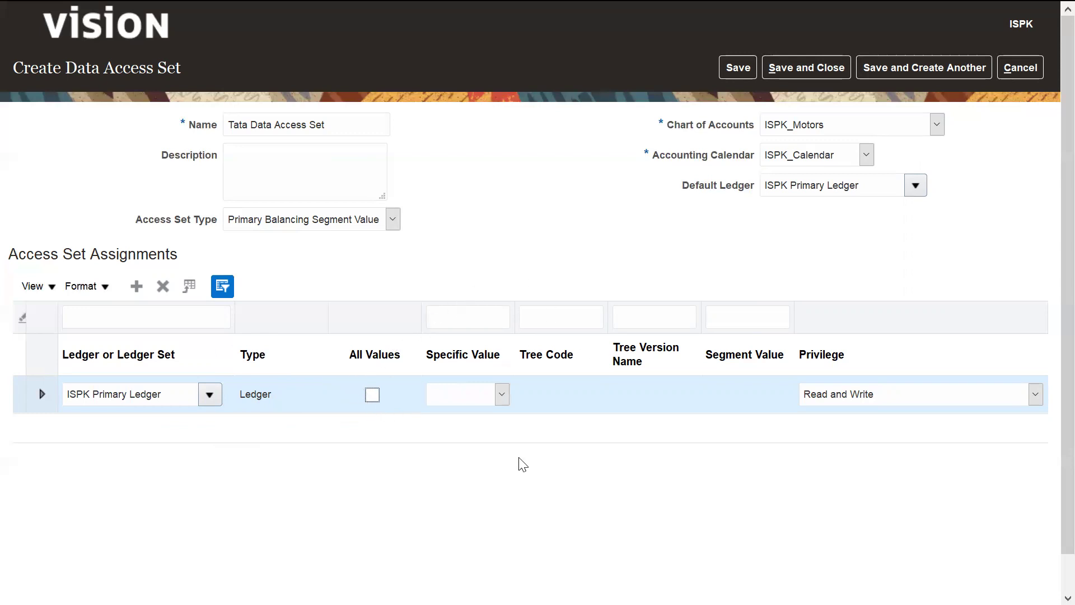
click(501, 395)
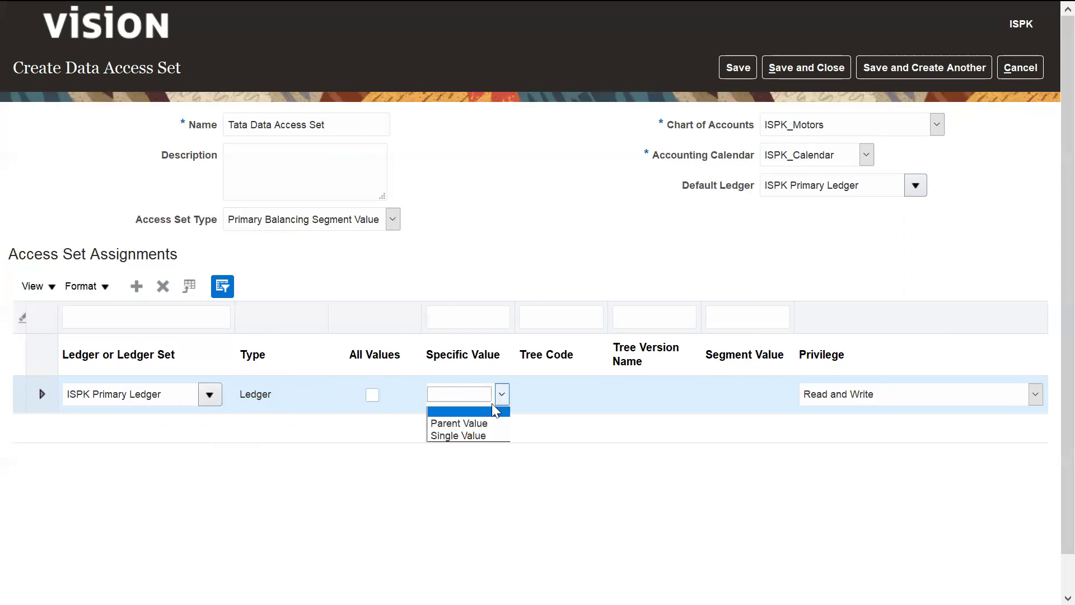
click(460, 437)
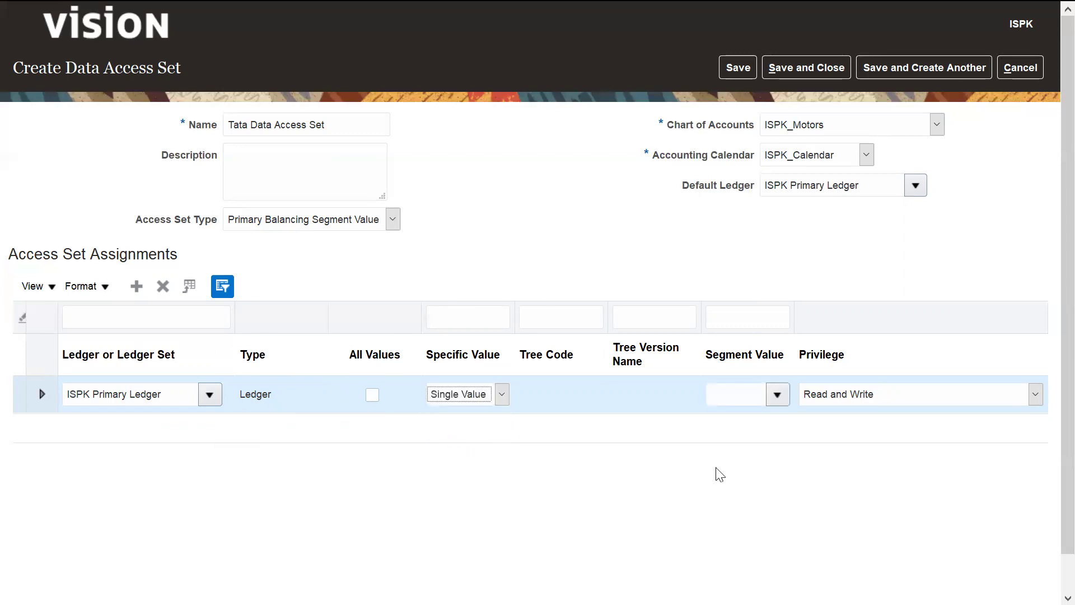
click(778, 397)
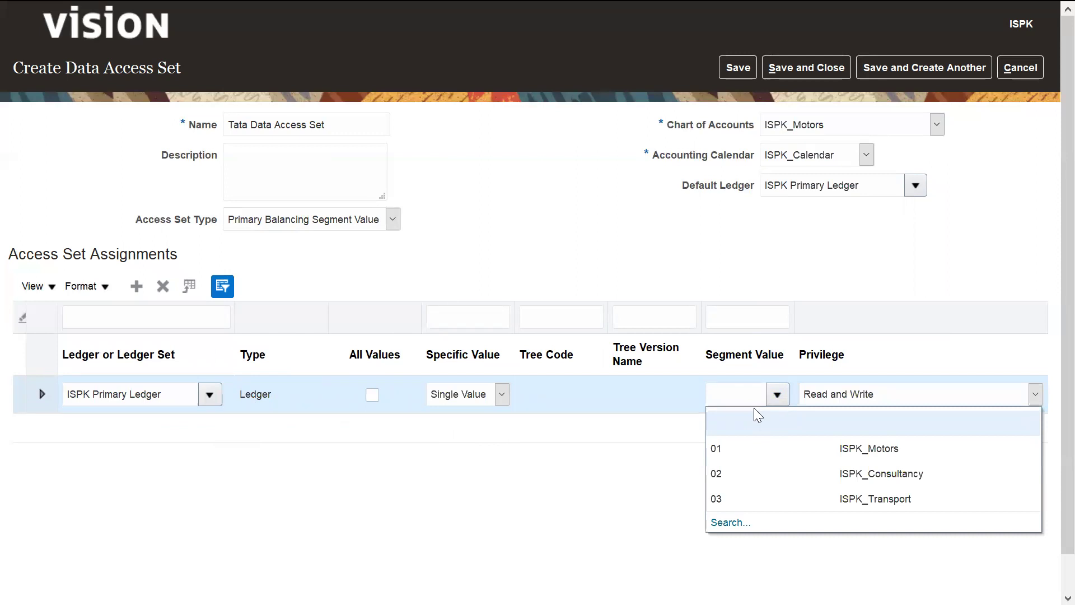
click(720, 447)
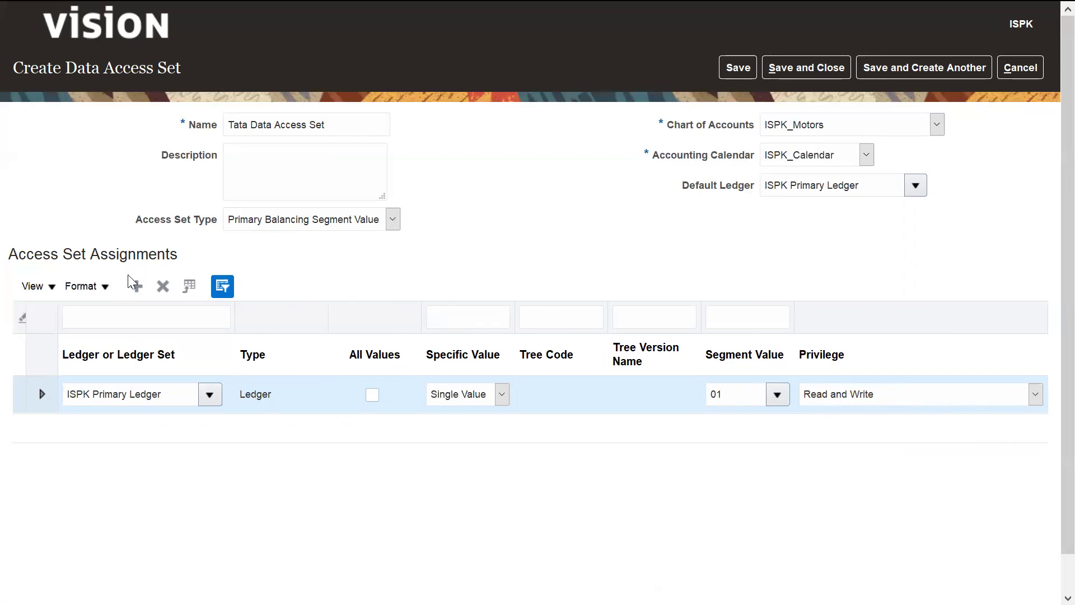
Add a second access set assignment that also uses ISPK Primary Ledger.
click(137, 286)
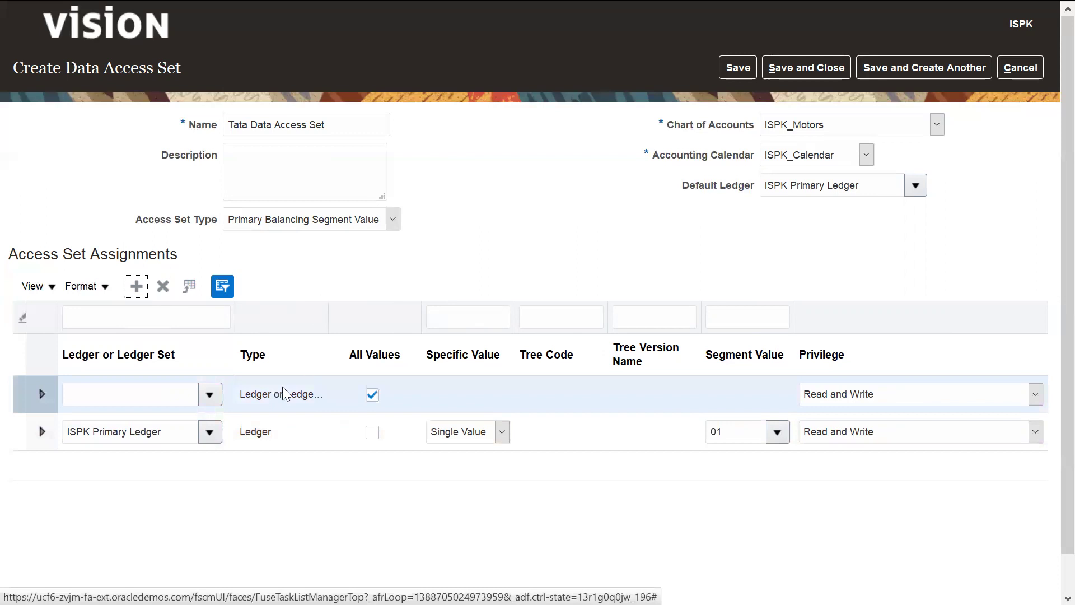
click(209, 394)
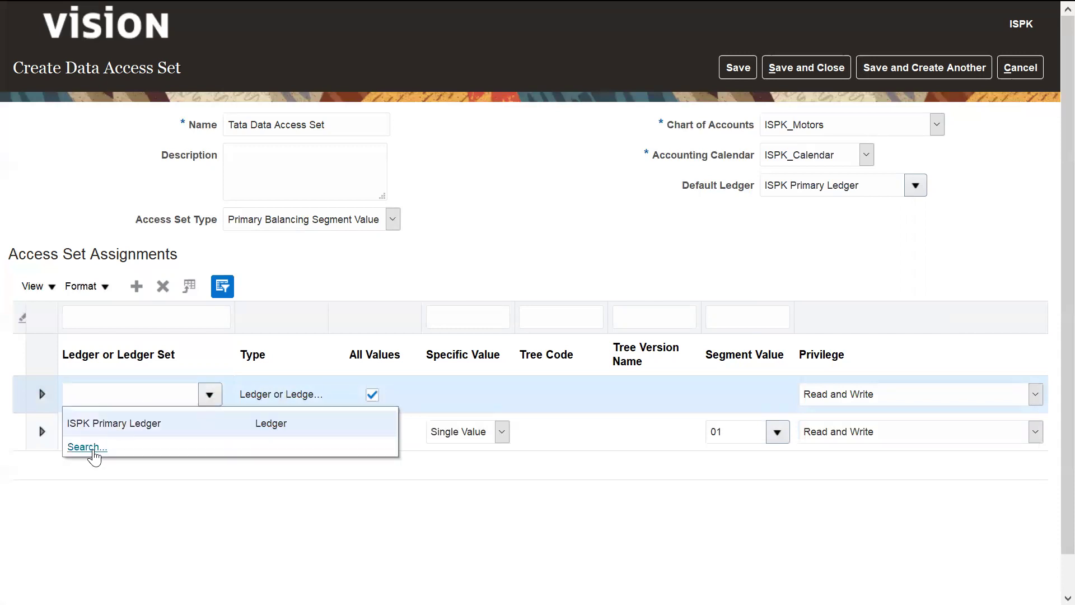
click(98, 429)
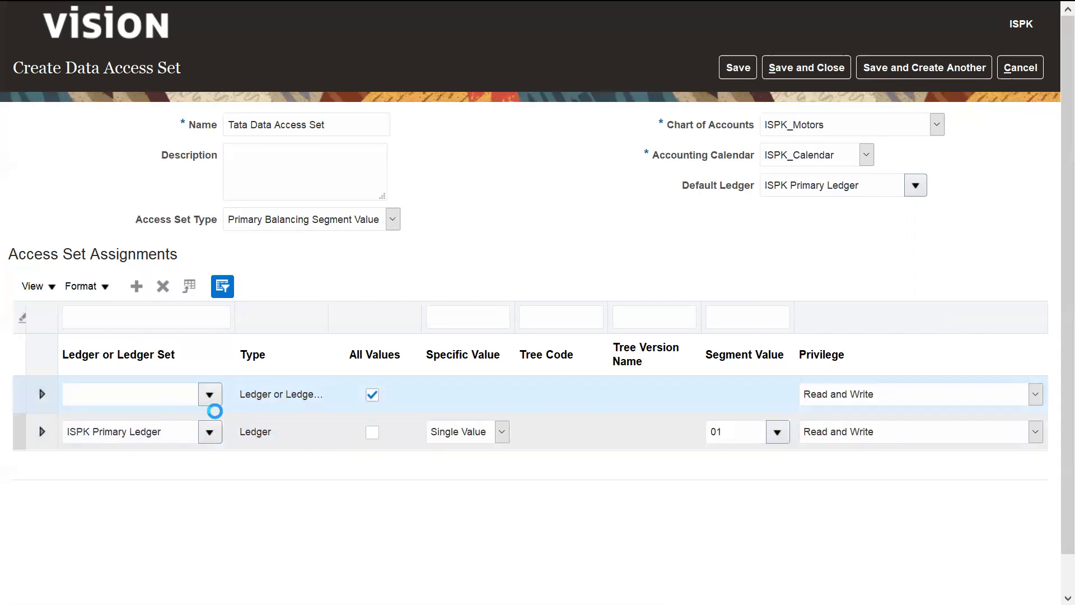
Turn off All Values for the second ISPK Primary Ledger assignment and limit it to Single Value with segment value 02 (ISPK_Consultancy).
click(372, 397)
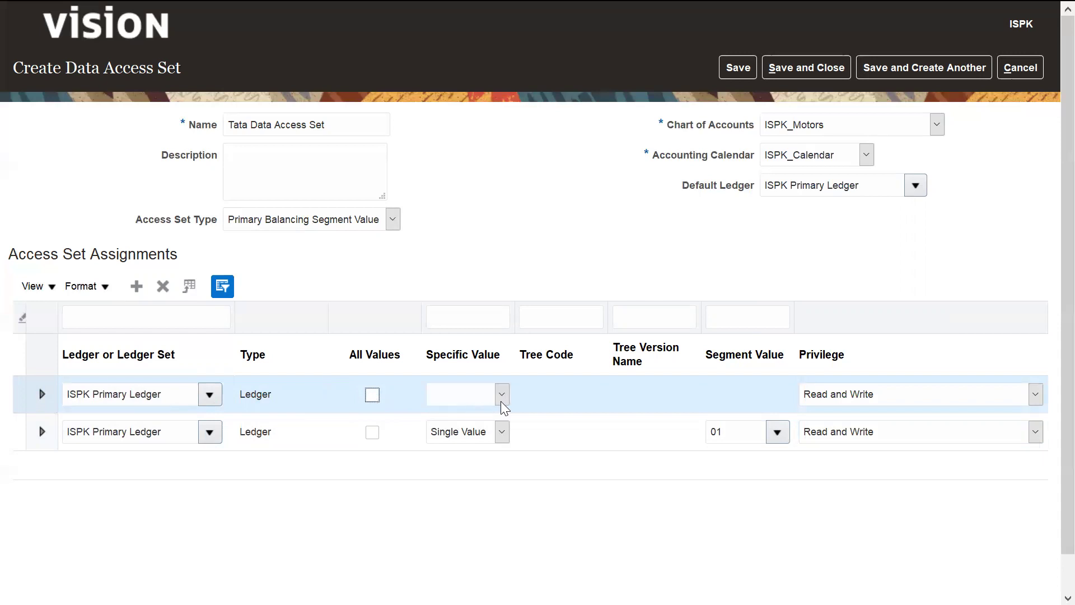
click(500, 401)
click(467, 436)
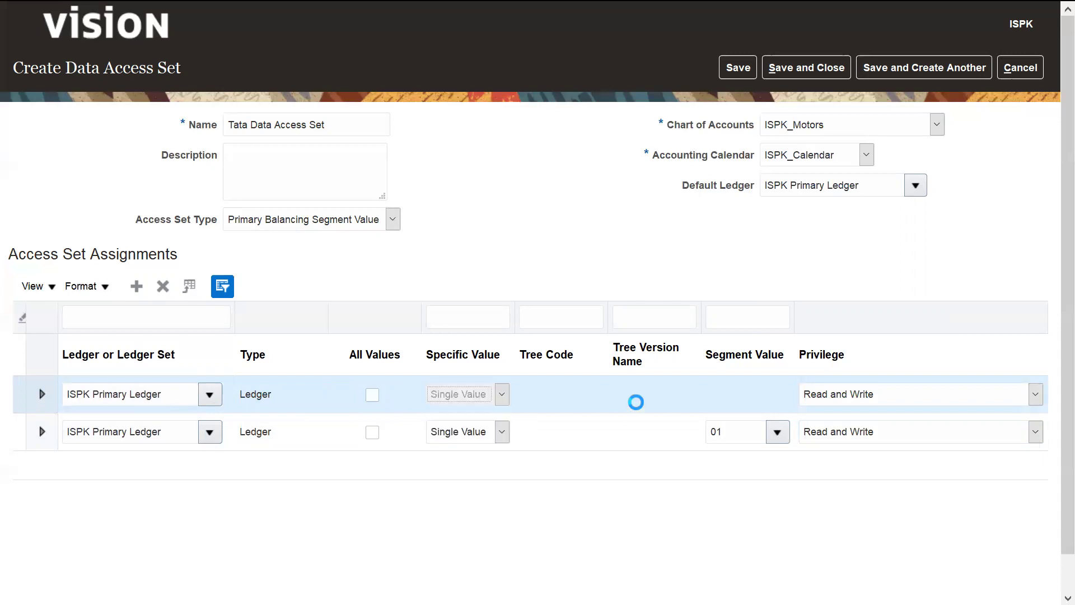
click(754, 395)
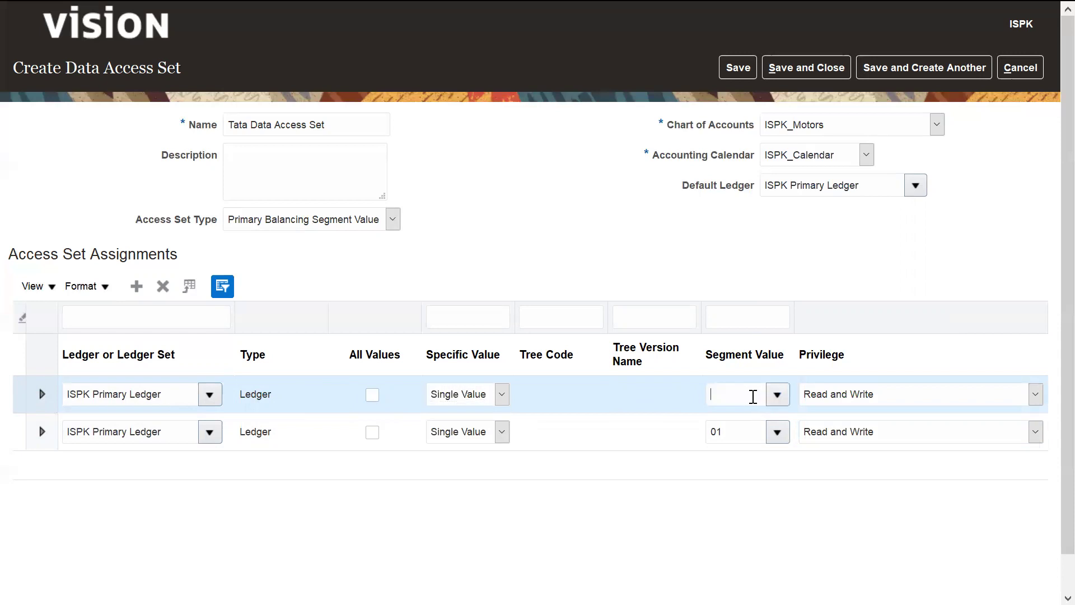
click(770, 395)
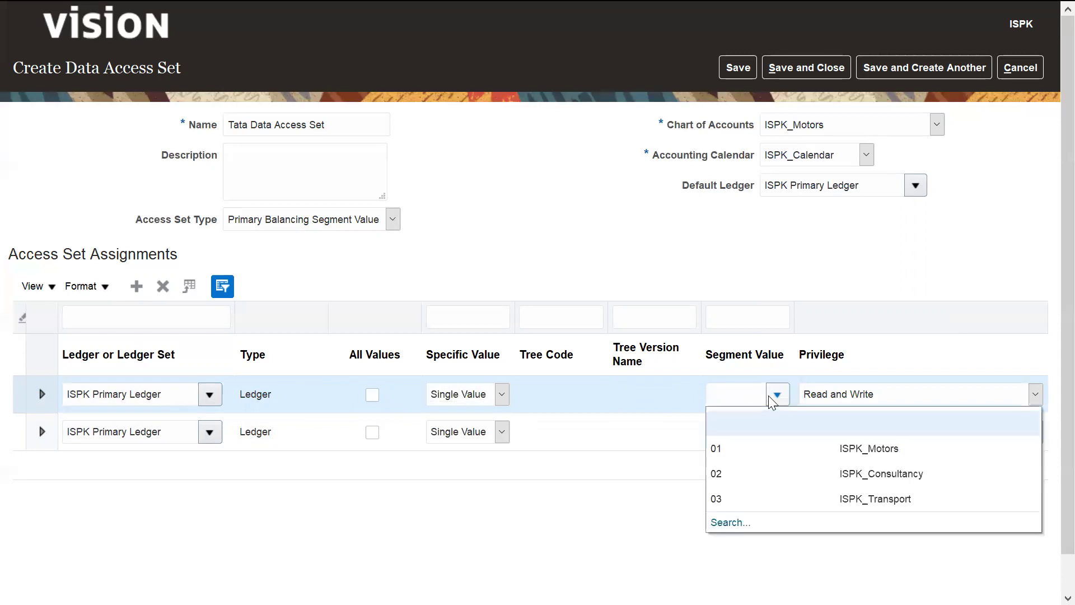
click(728, 472)
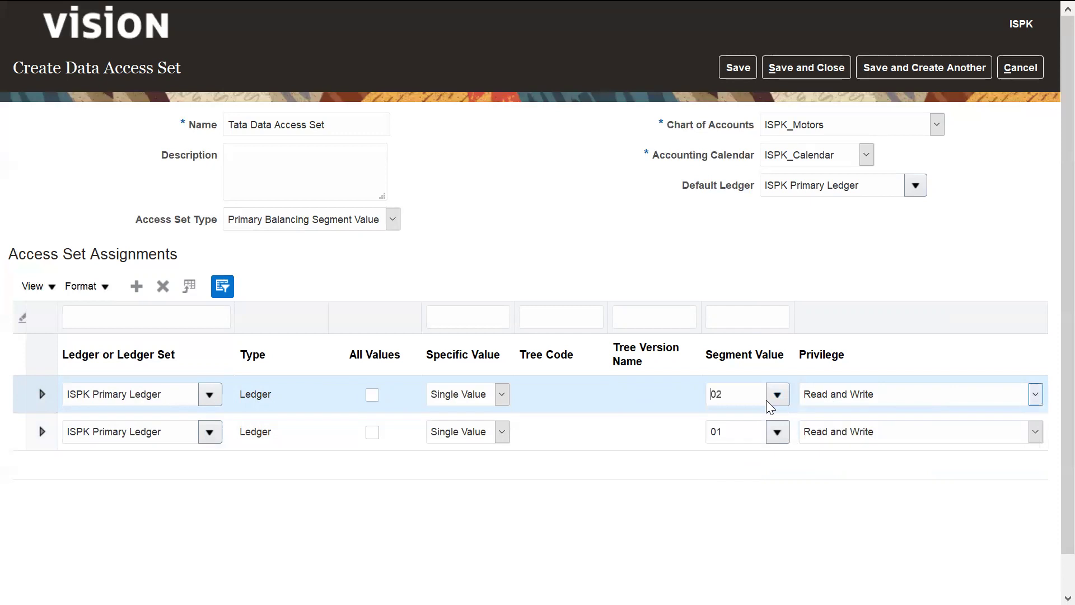
Set the privilege of the segment value 02 assignment to Read Only, and save and close the data access set.
click(1035, 394)
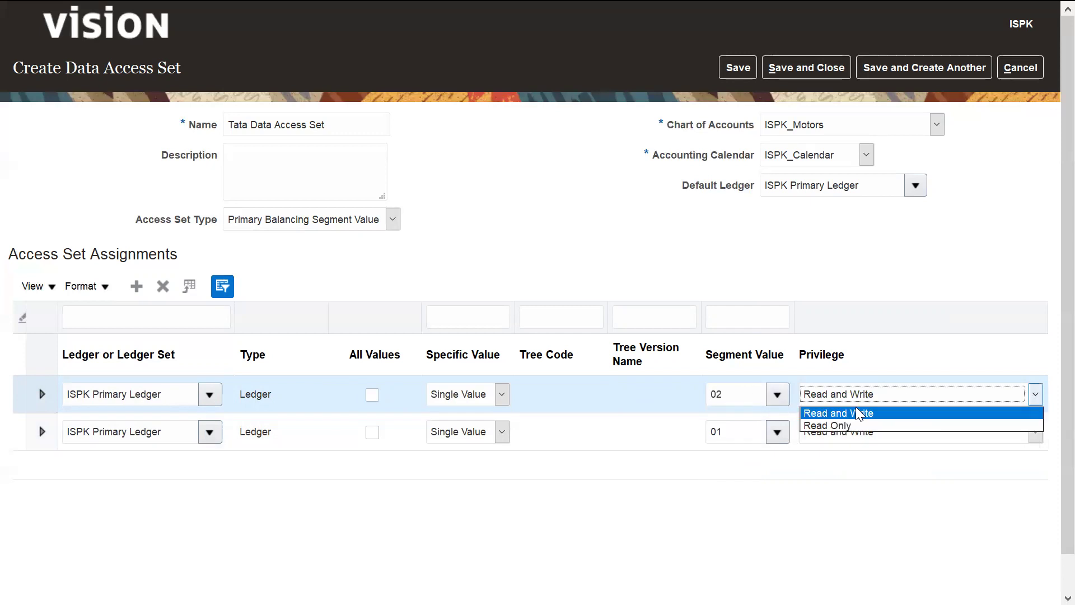
click(833, 426)
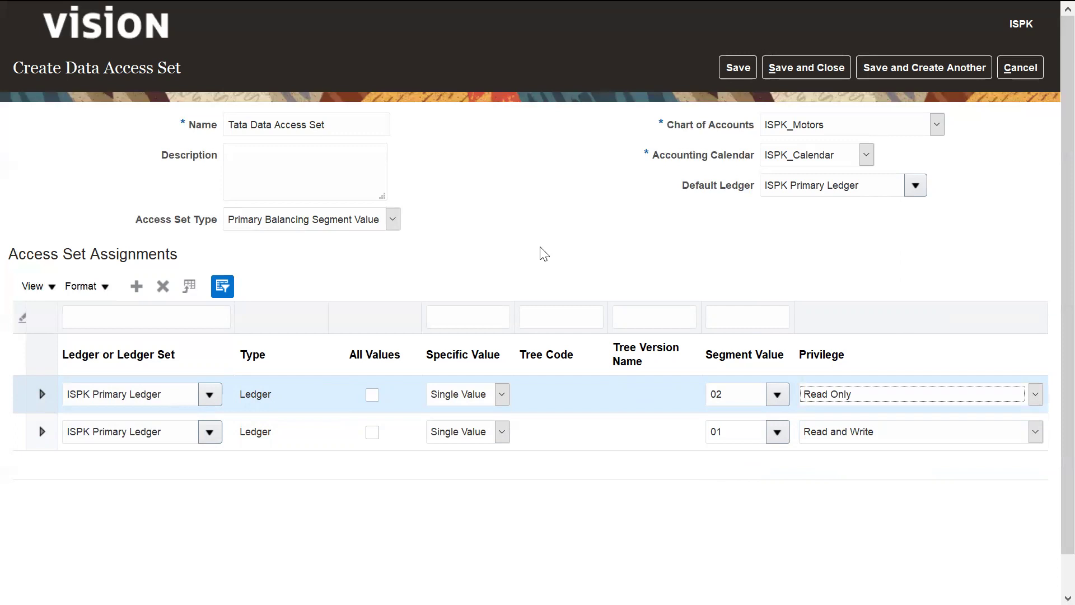
click(734, 67)
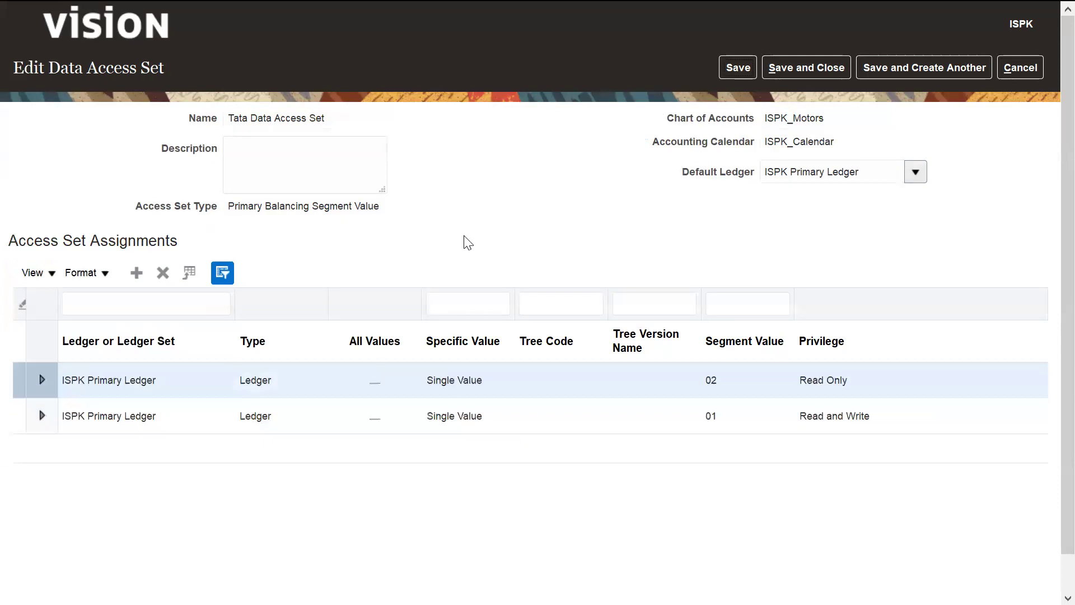
click(817, 68)
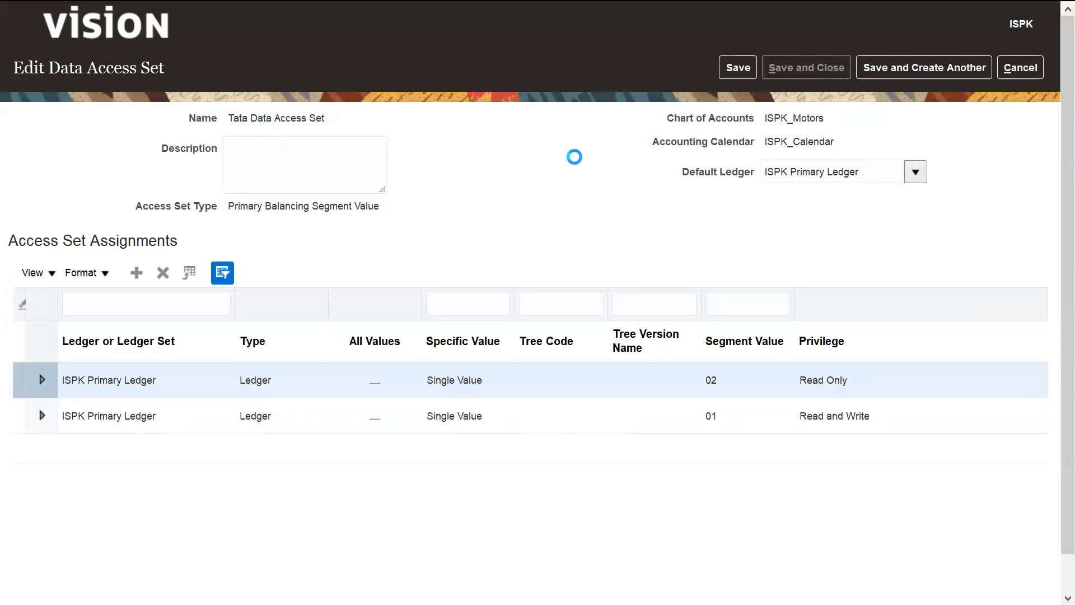
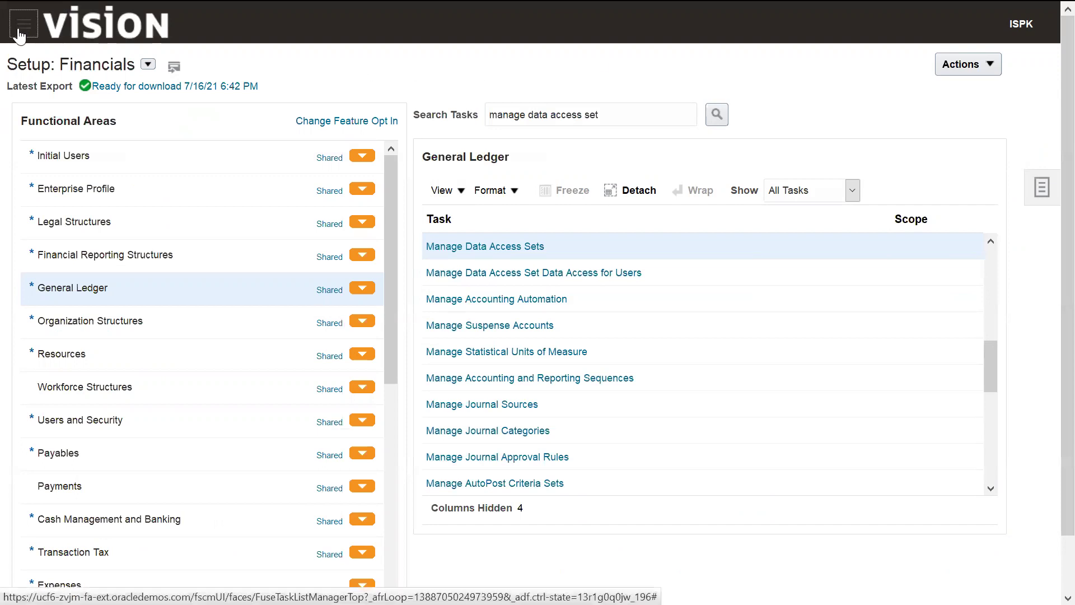
Go to the user accounts in the Security Console and start adding a new user account.
click(19, 28)
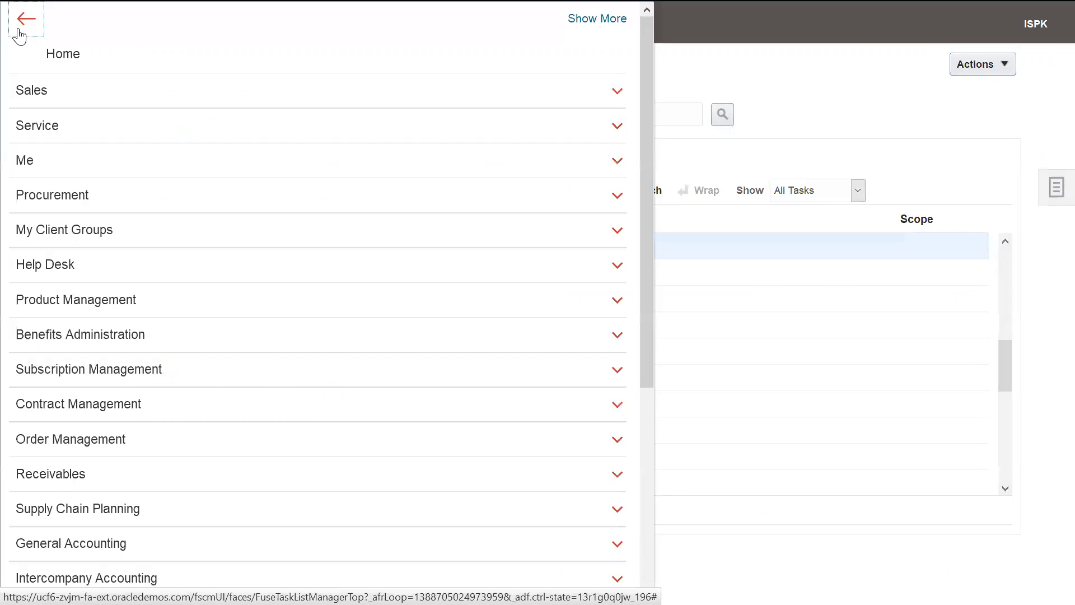
drag(641, 205, 655, 469)
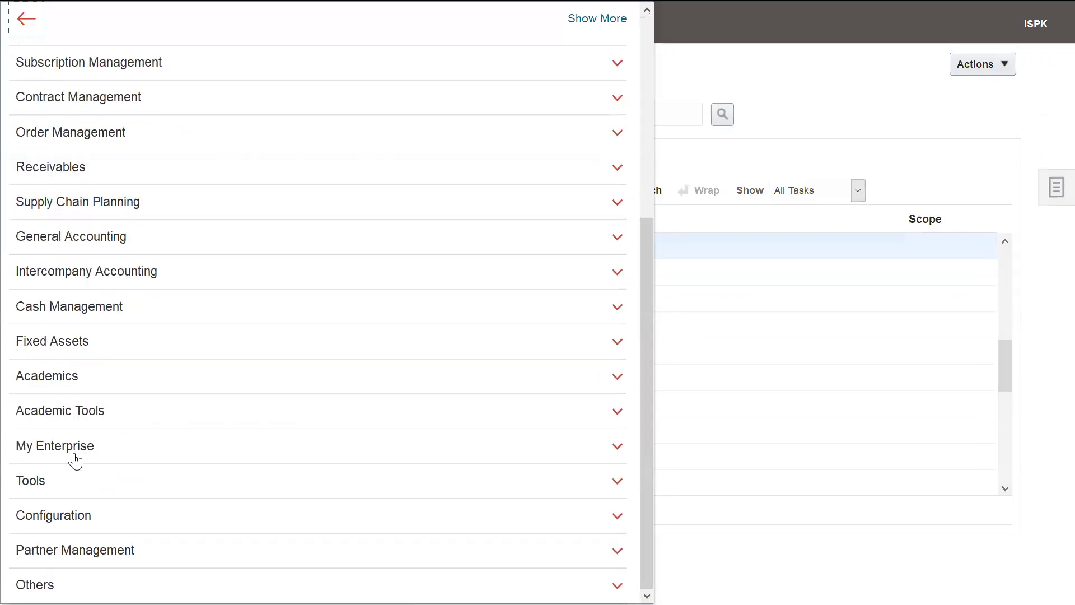
click(39, 485)
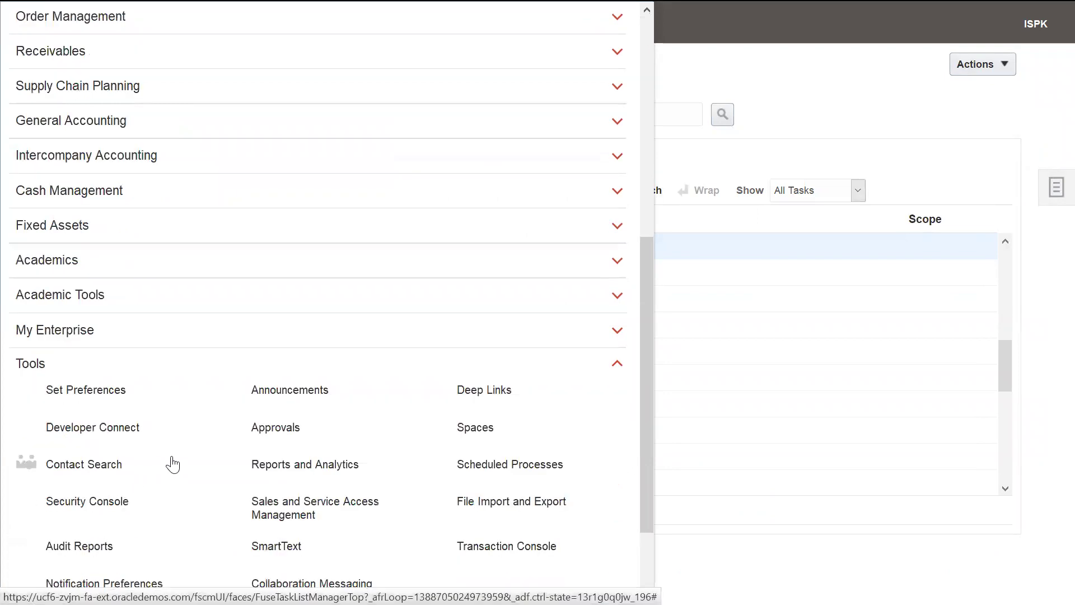
click(102, 504)
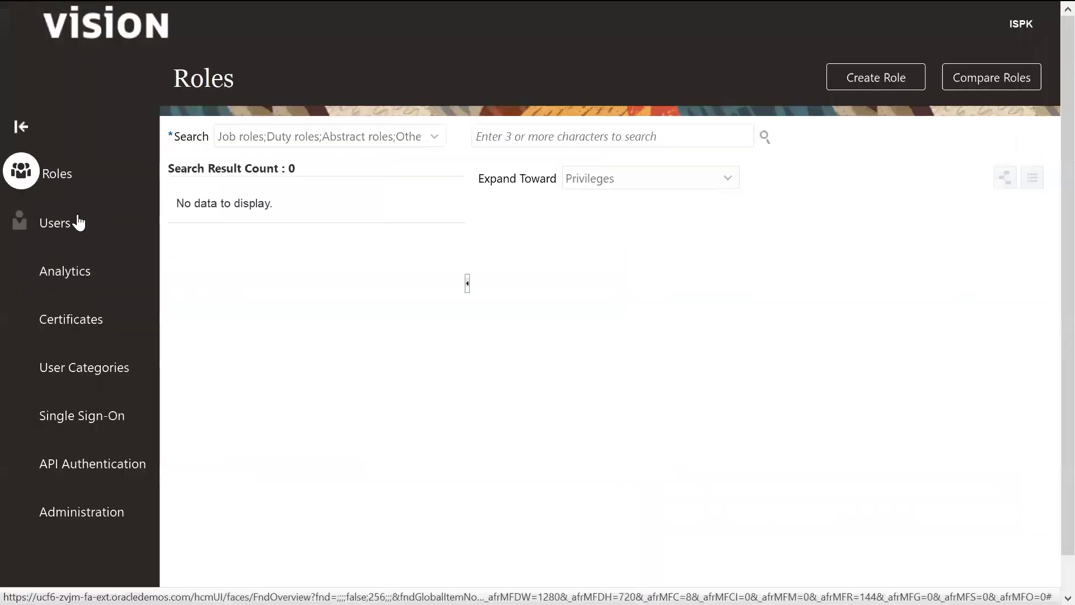
click(61, 221)
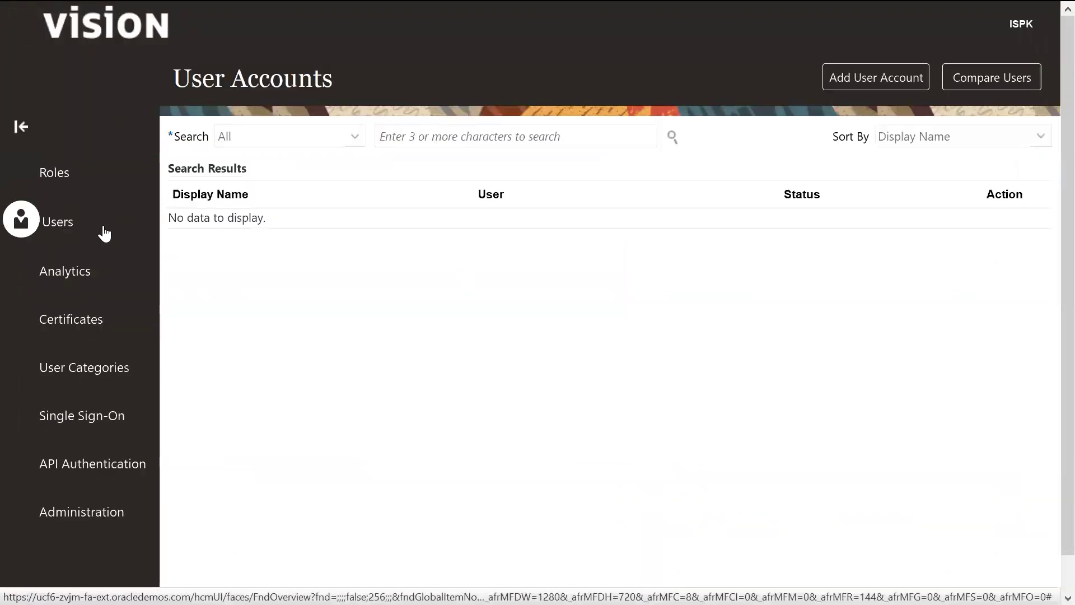
click(845, 80)
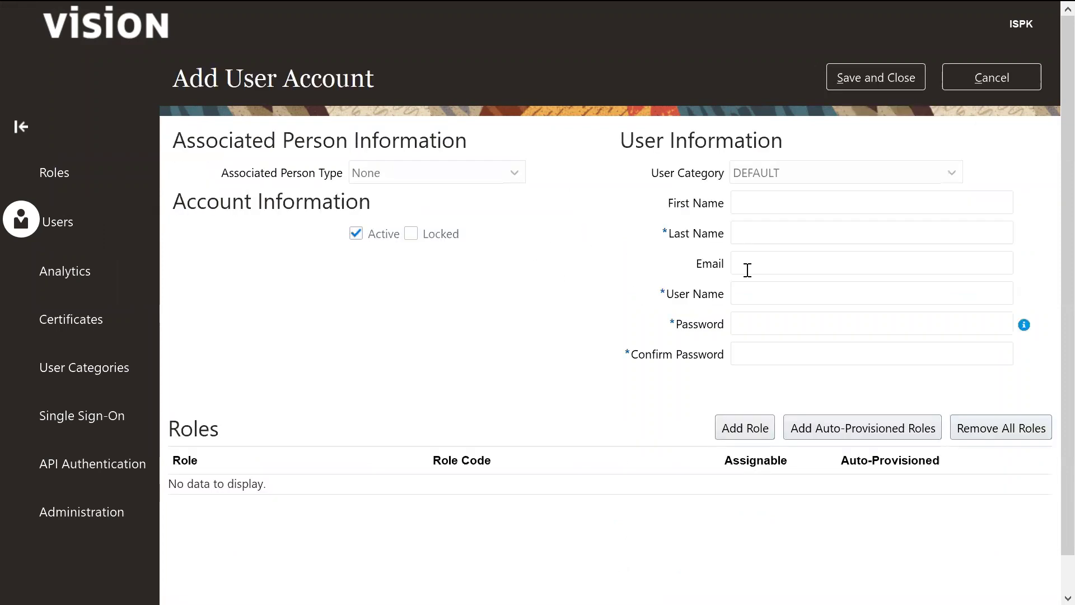
Fill in the new account with last name and user name FAS004, and enter and confirm the account password.
click(761, 238)
text(FAS)
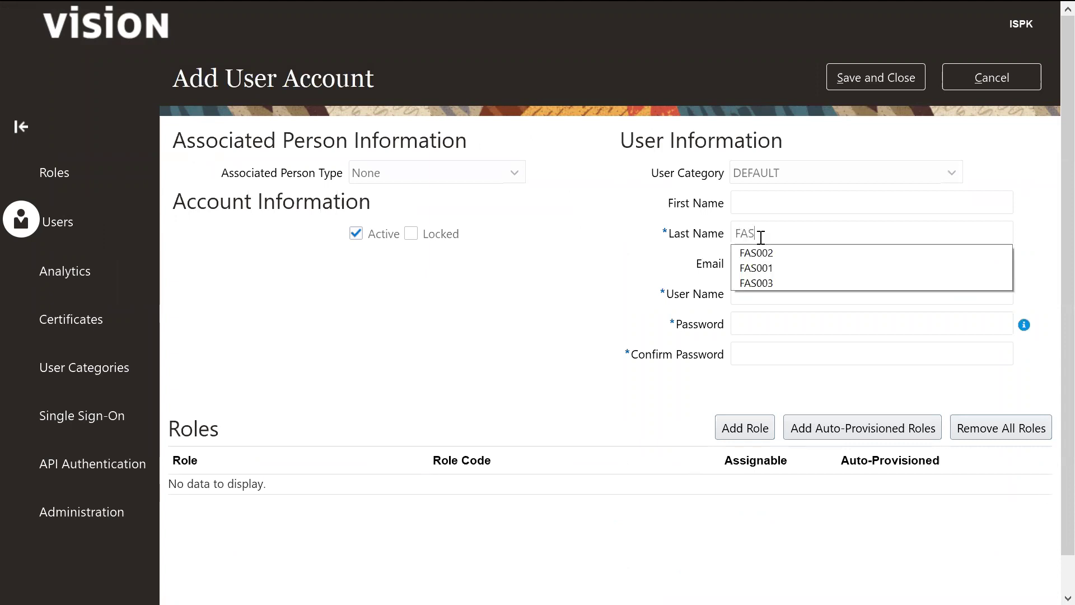
text(004)
key(Tab)
key(Tab)
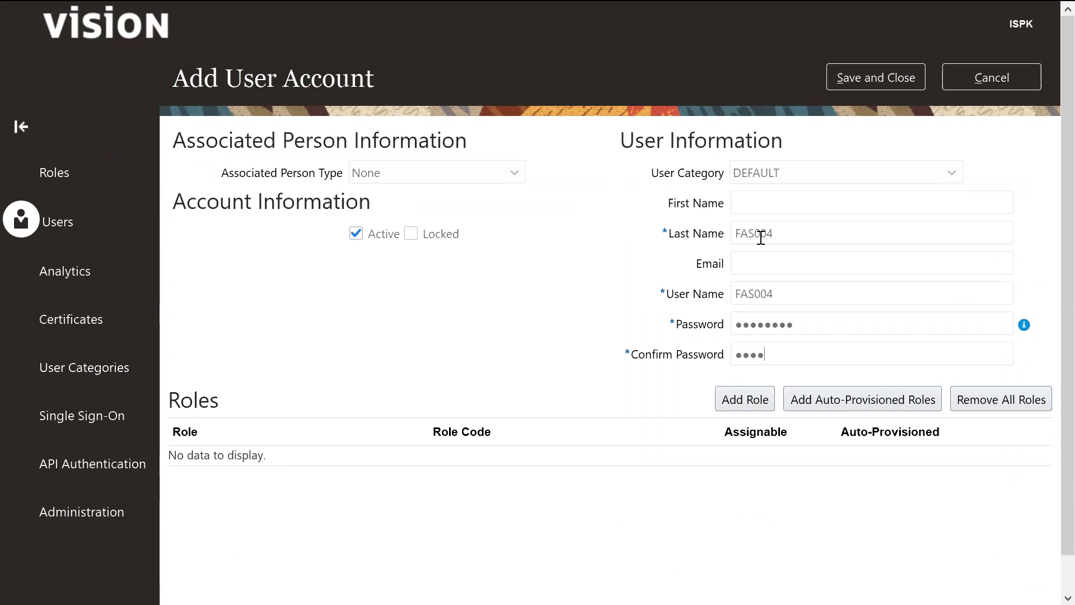
Assign the General Accountant role with code ORA_GL_GENERAL_ACCOUNTANT_JOB to the new account, and let the browser remember the password.
click(747, 402)
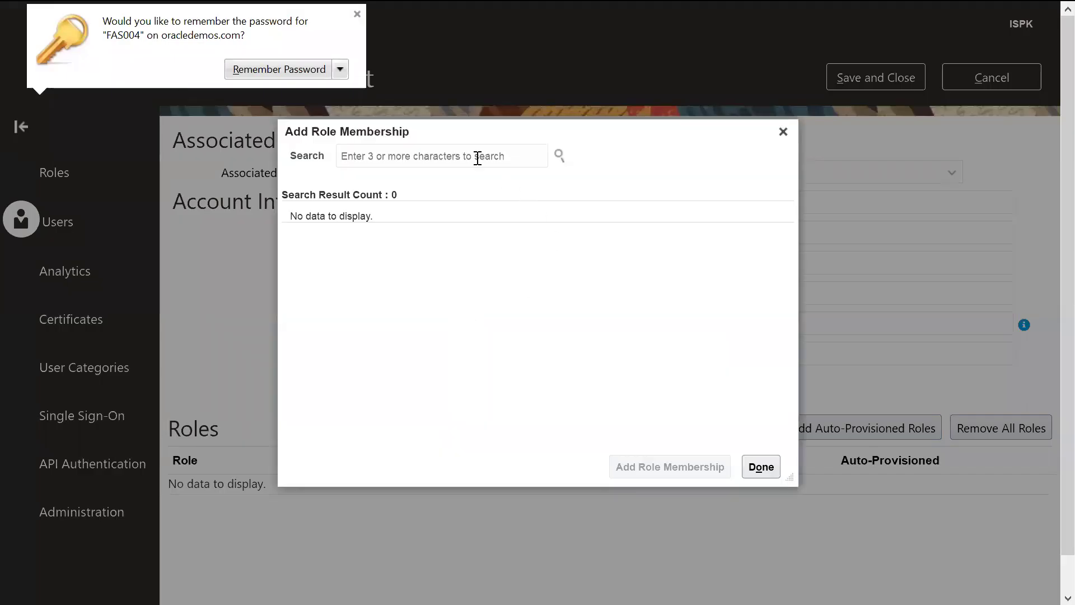
click(477, 159)
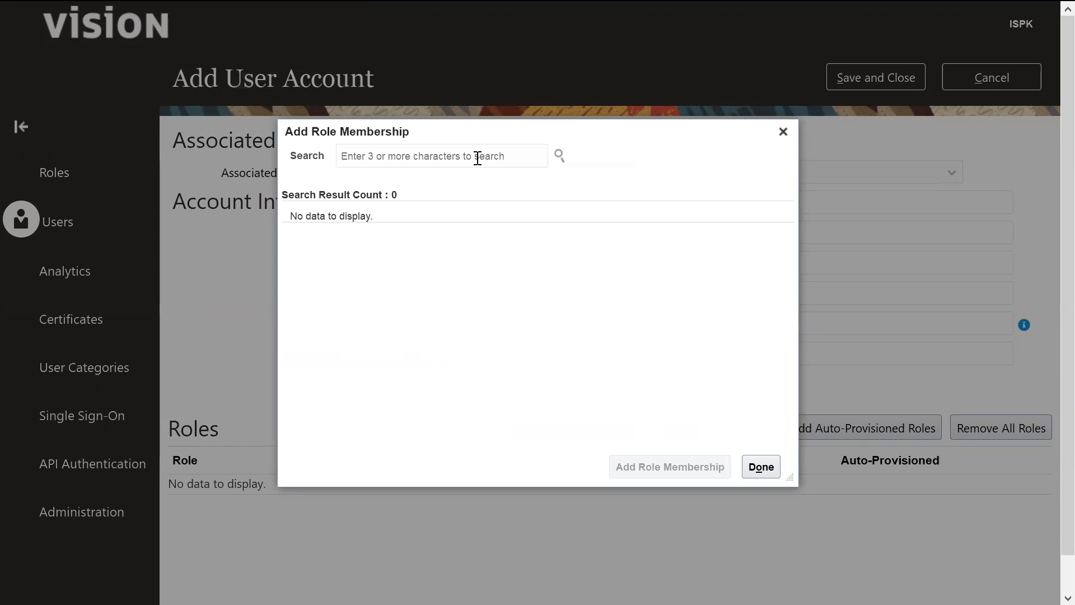
text(general)
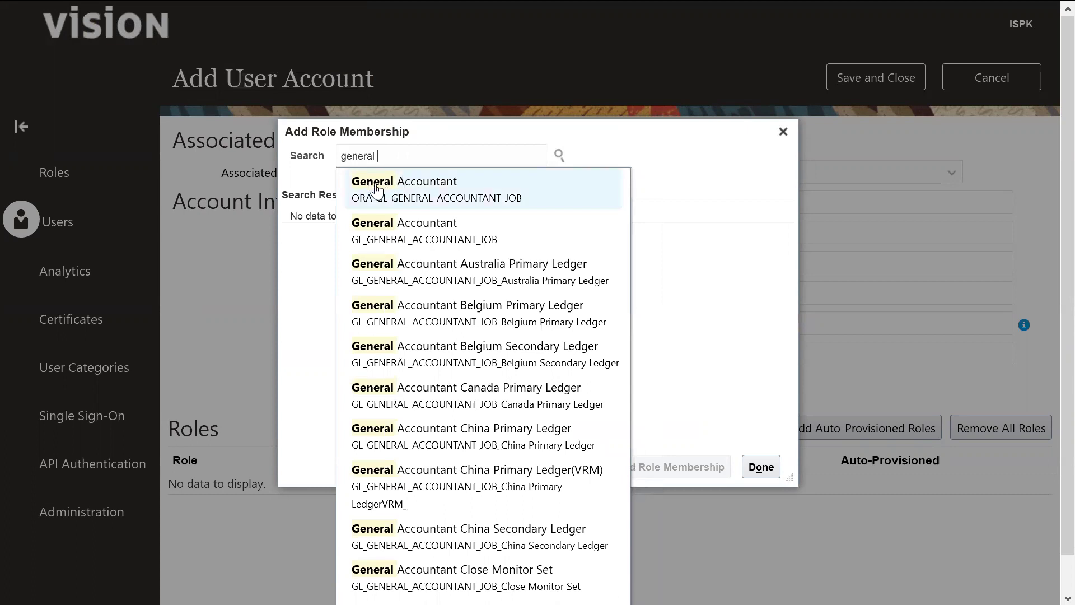
click(429, 195)
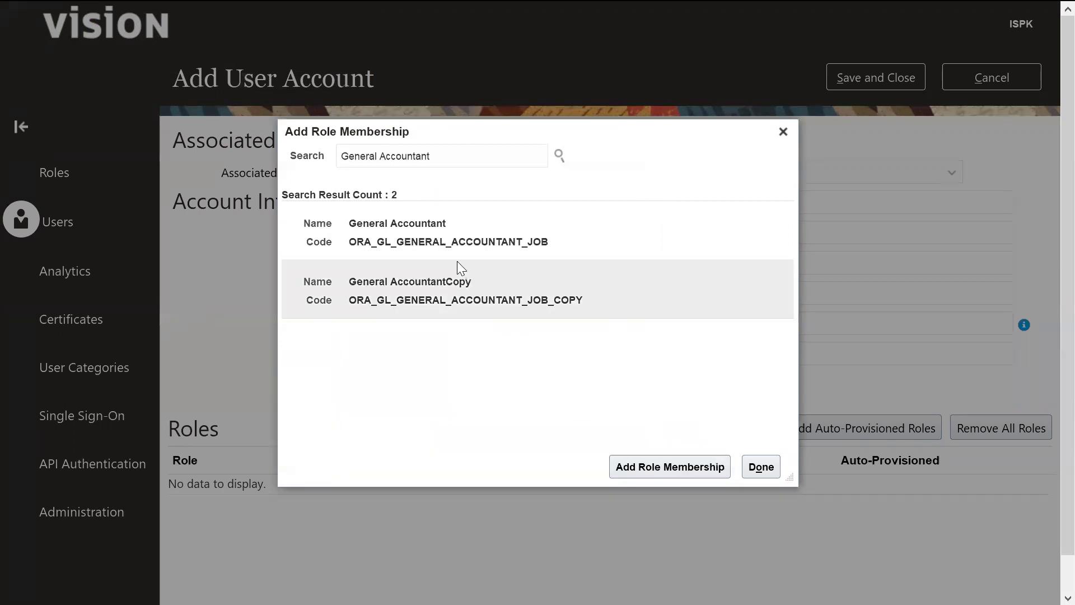
click(428, 241)
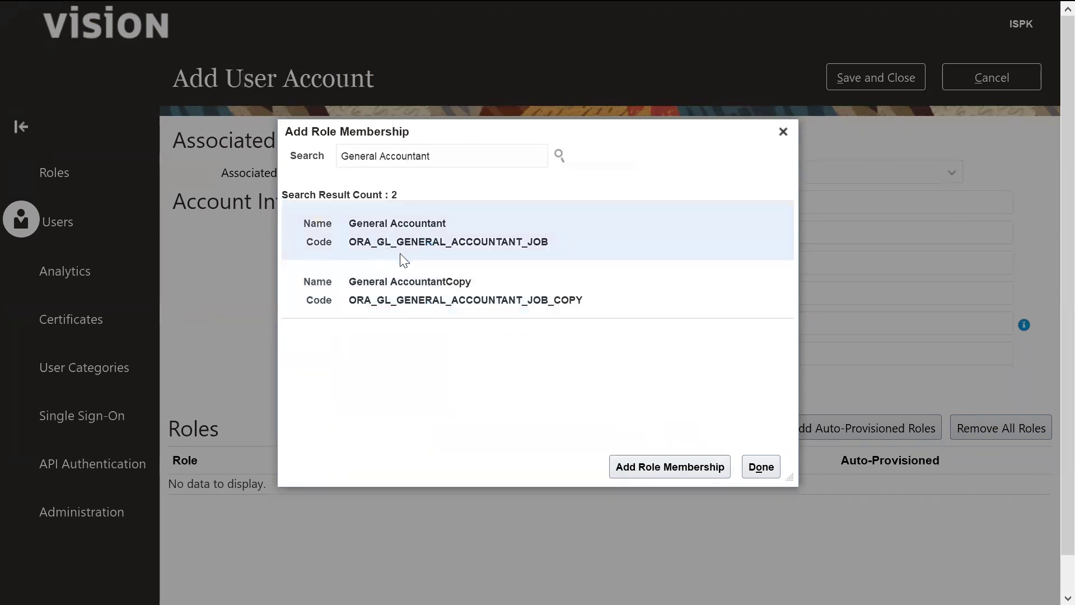
click(628, 468)
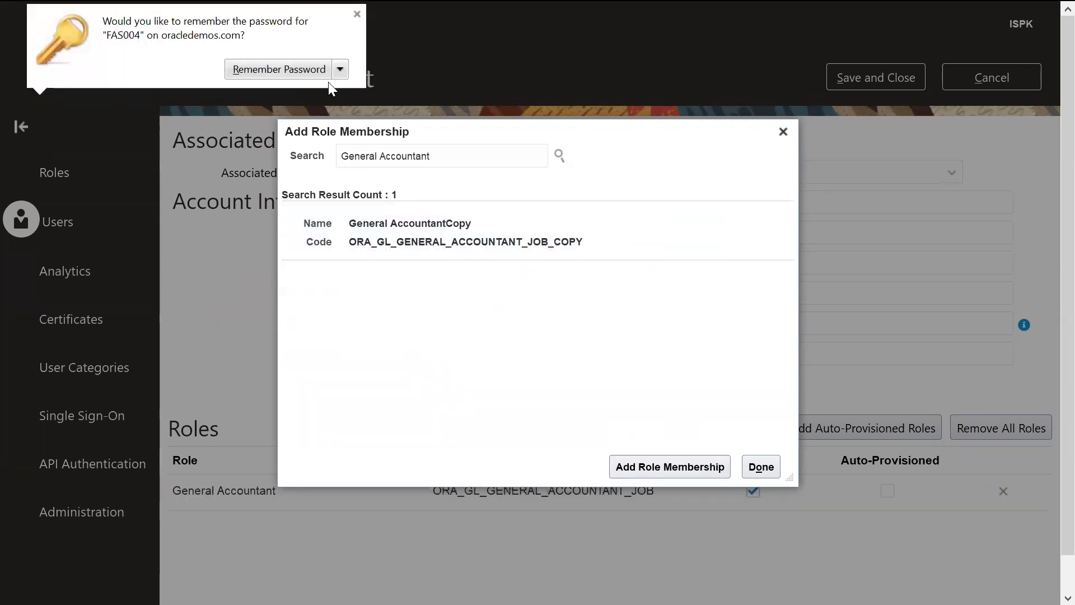
click(310, 66)
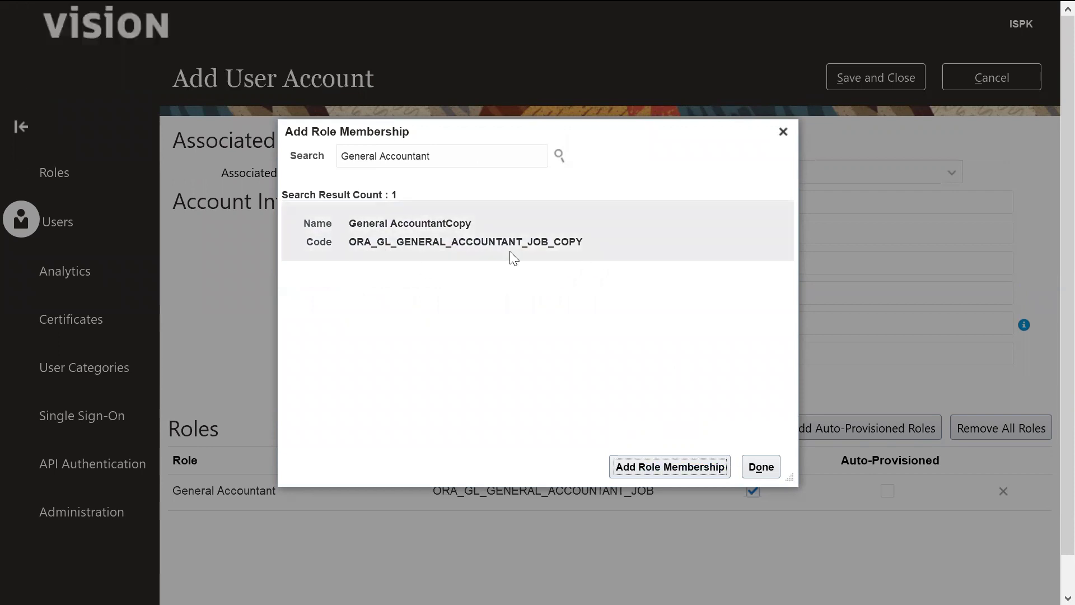
Assign the General Accounting Manager role with code ORA_GL_GENERAL_ACCOUNTING_MANAGER_JOB as well, and save and close the new user account.
click(455, 159)
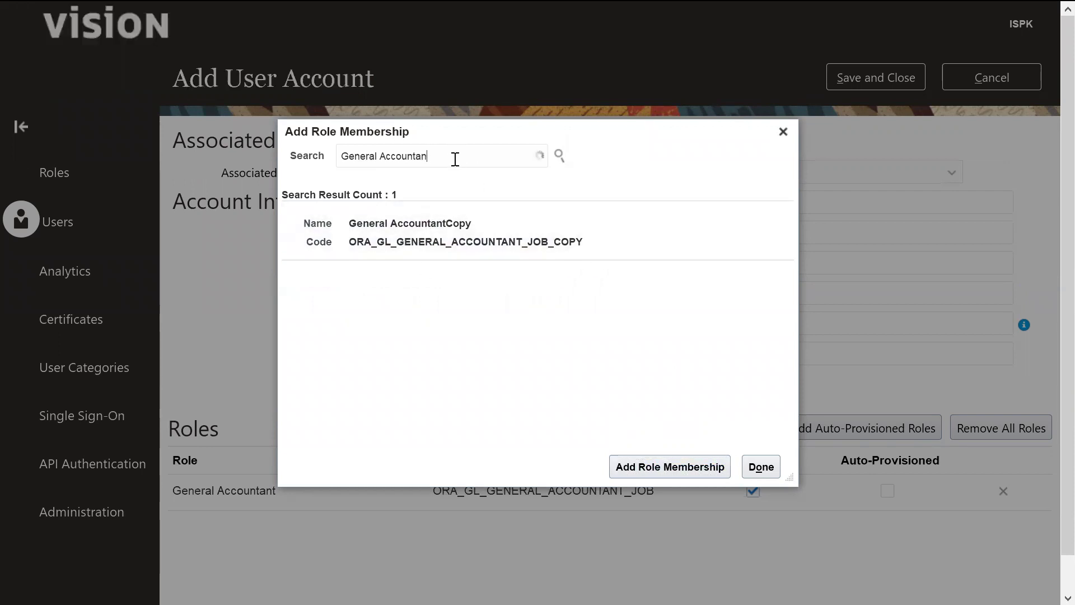
text(ing )
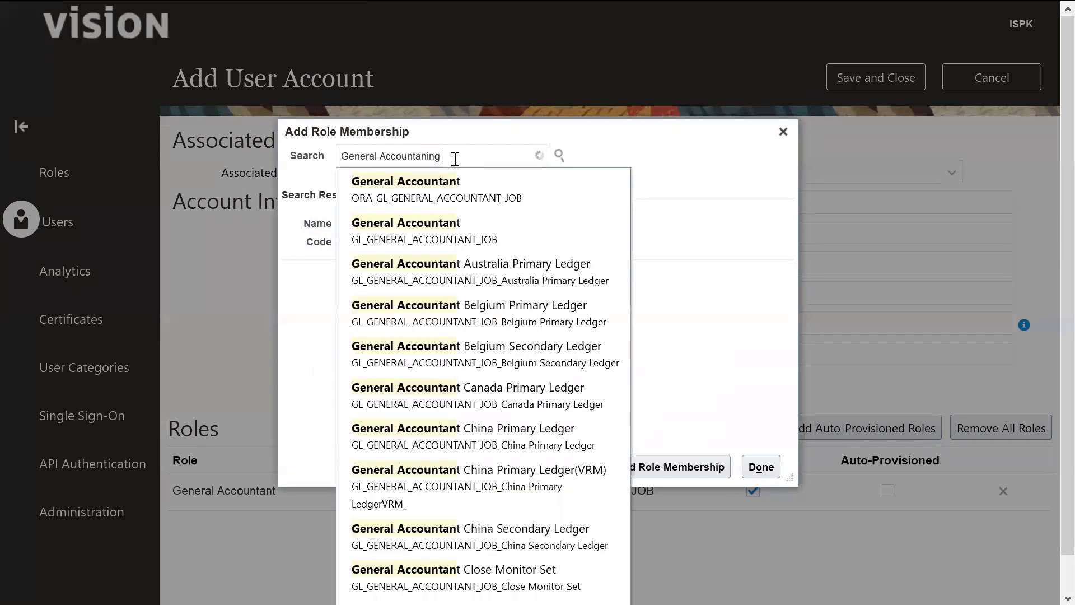
text(man)
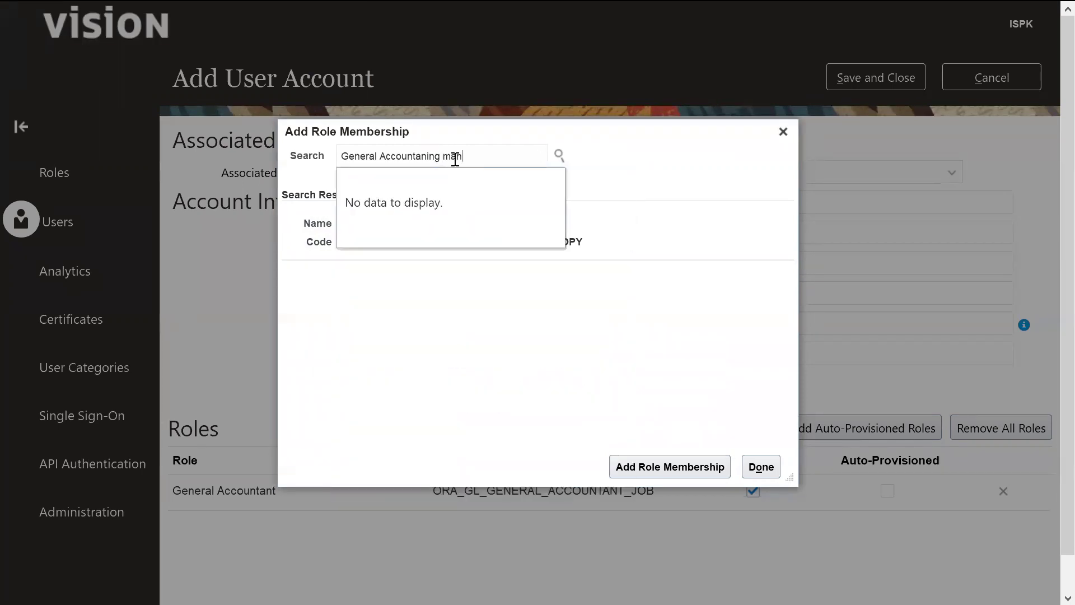
key(BackSpace)
key(BackSpace)
key(BackSpace)
key(BackSpace)
key(BackSpace)
key(BackSpace)
key(BackSpace)
key(BackSpace)
key(BackSpace)
text(i)
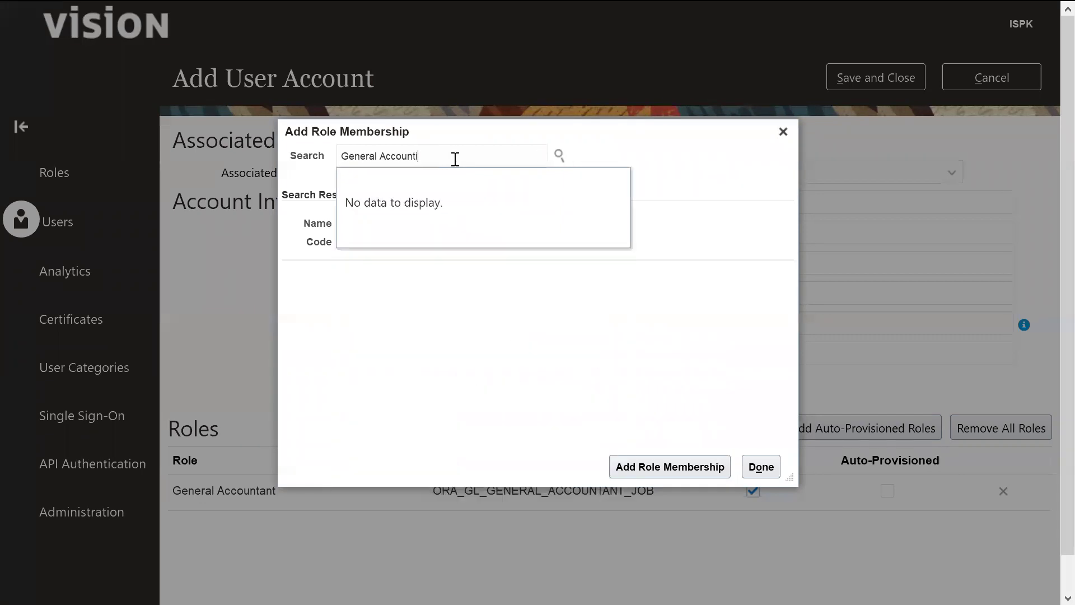
text(ng mana)
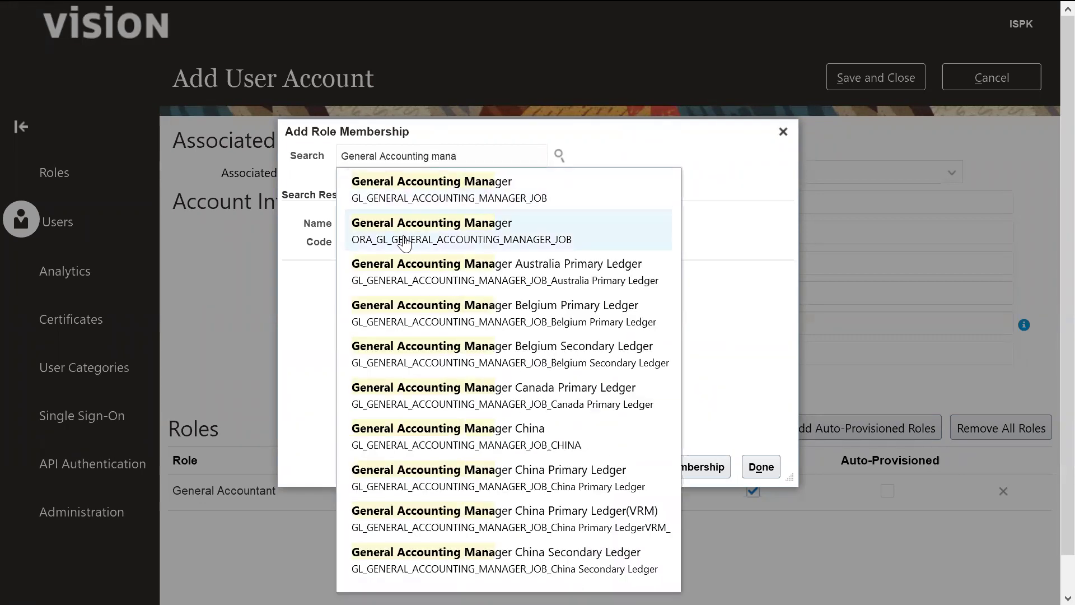
click(405, 243)
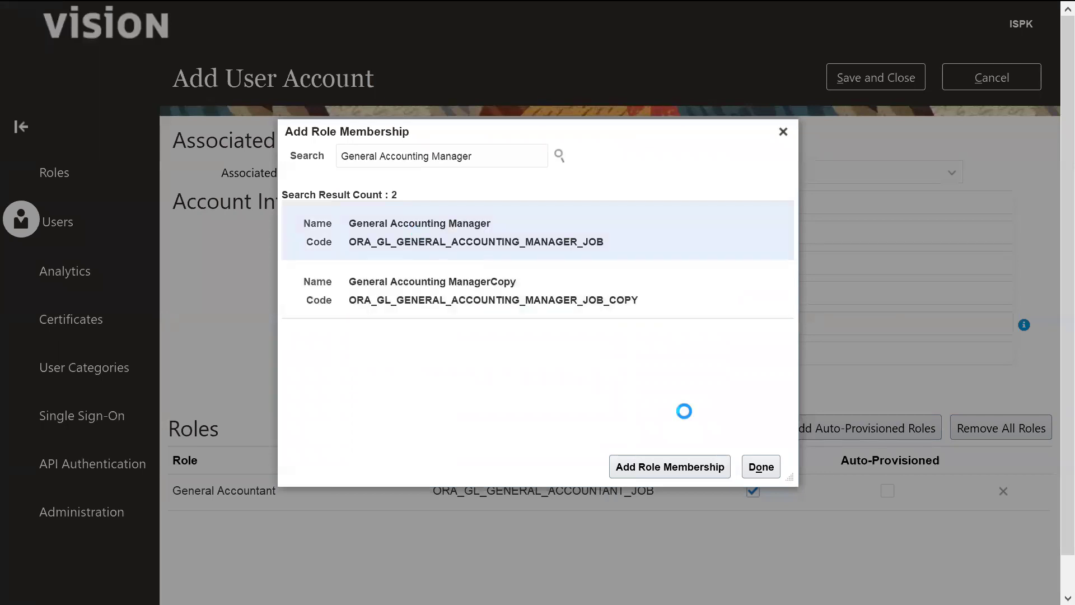
click(651, 470)
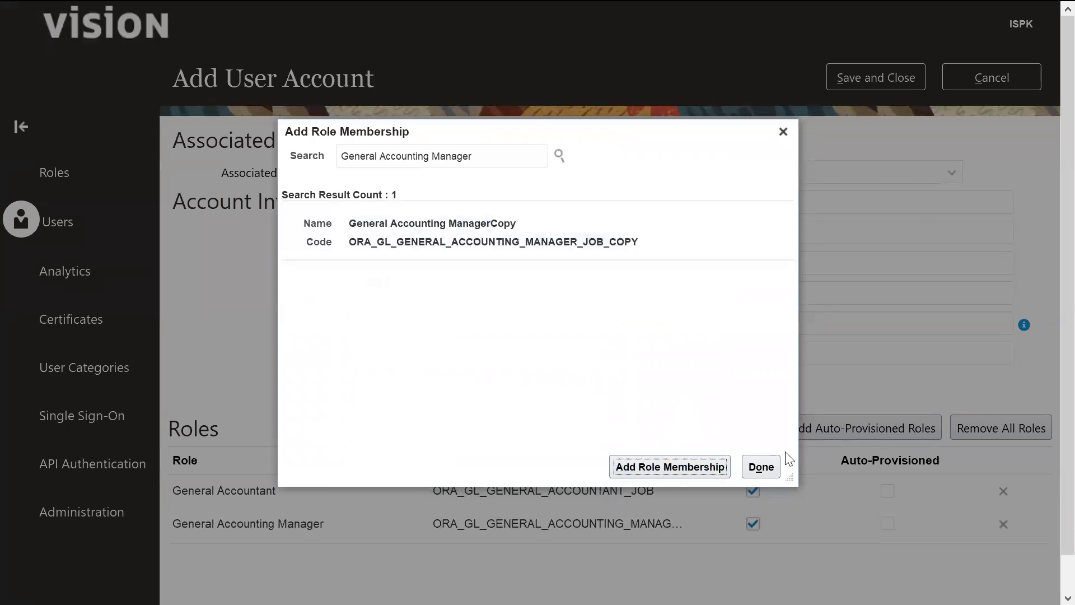
click(761, 466)
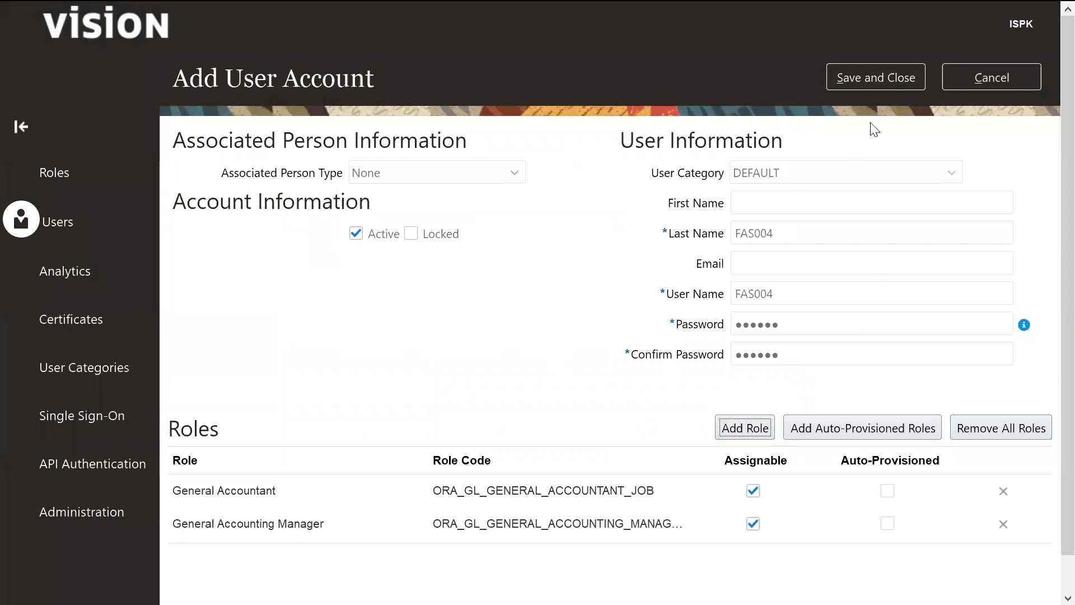
click(873, 76)
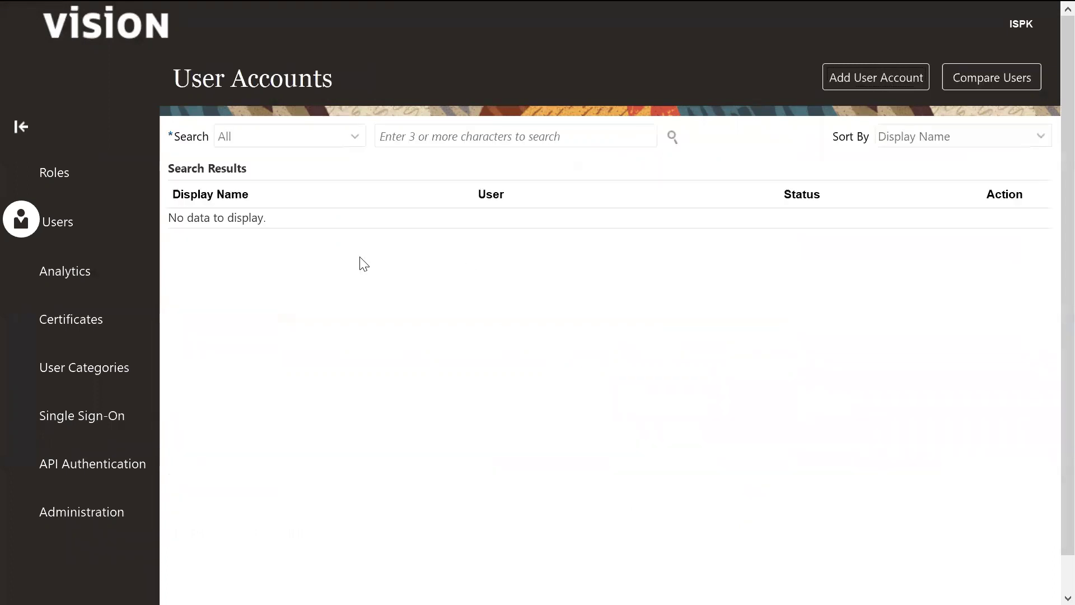
click(21, 127)
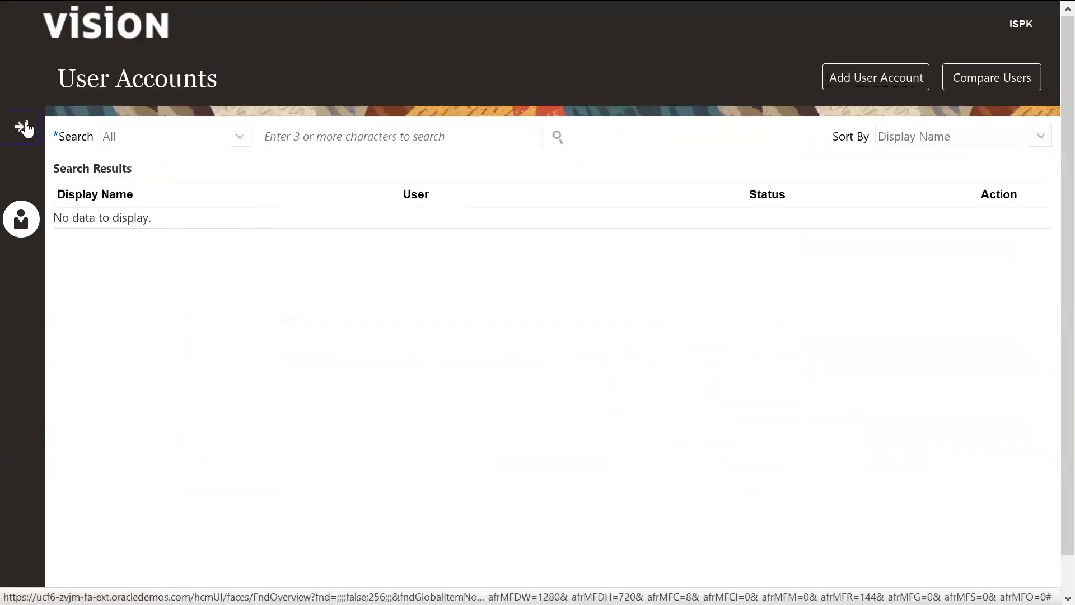
Go to Setup and Maintenance and switch the setup offering to Financials.
click(1048, 35)
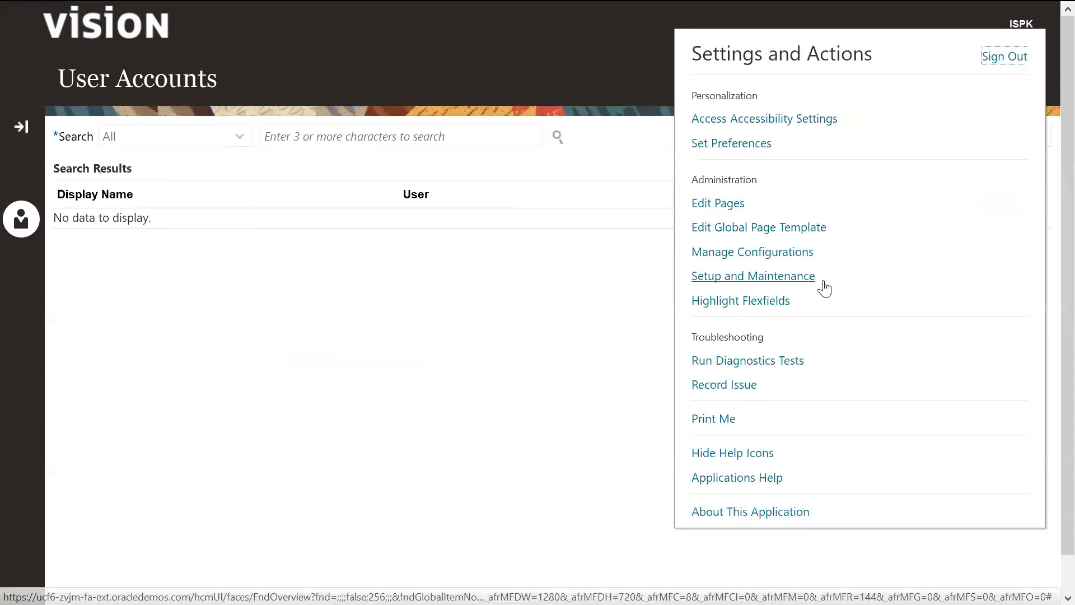
click(754, 278)
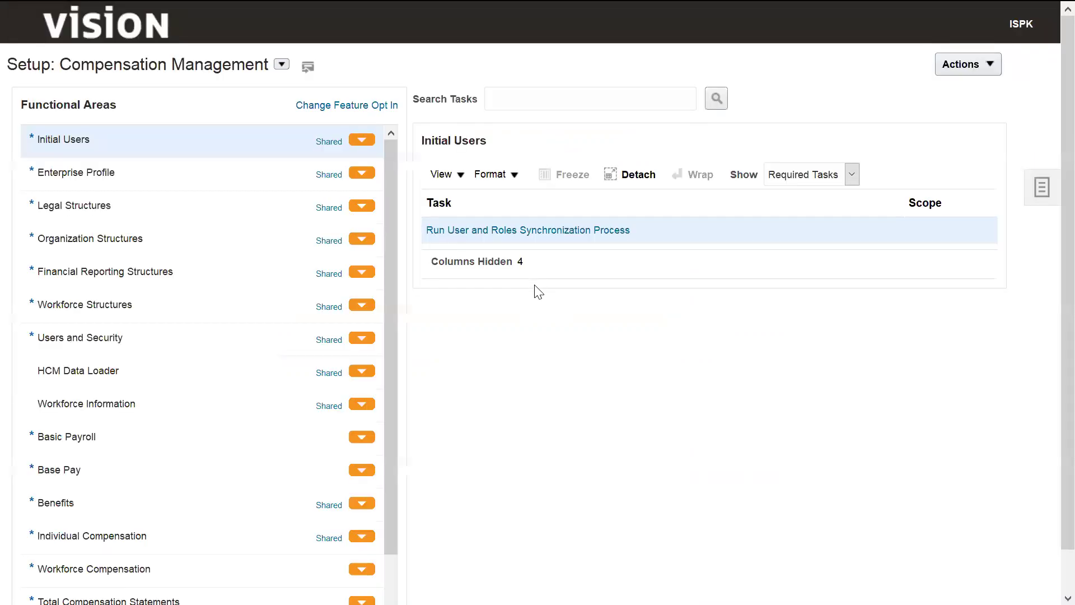
click(281, 64)
click(312, 176)
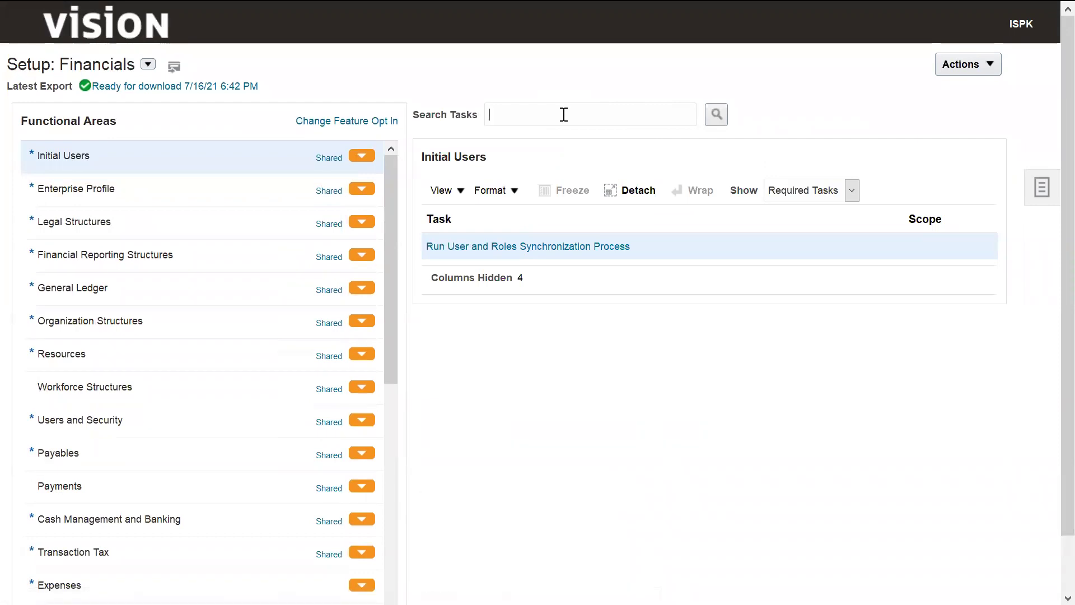
Search the setup tasks for "manage data access set" and open the Manage Data Access Set Data Access for Users task.
text(da)
key(BackSpace)
key(BackSpace)
text(manage data access set)
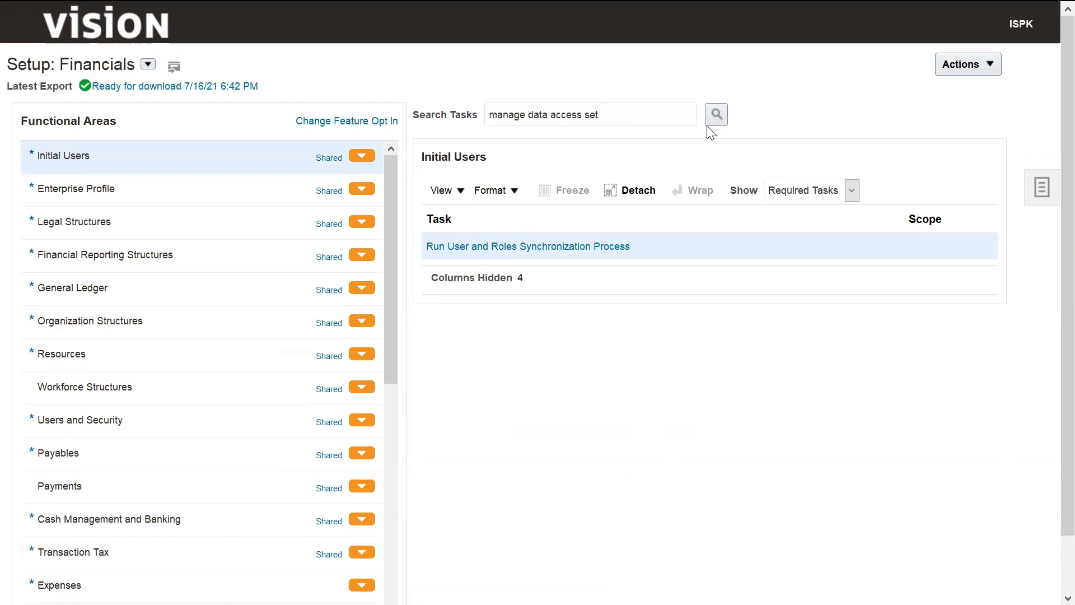
click(719, 113)
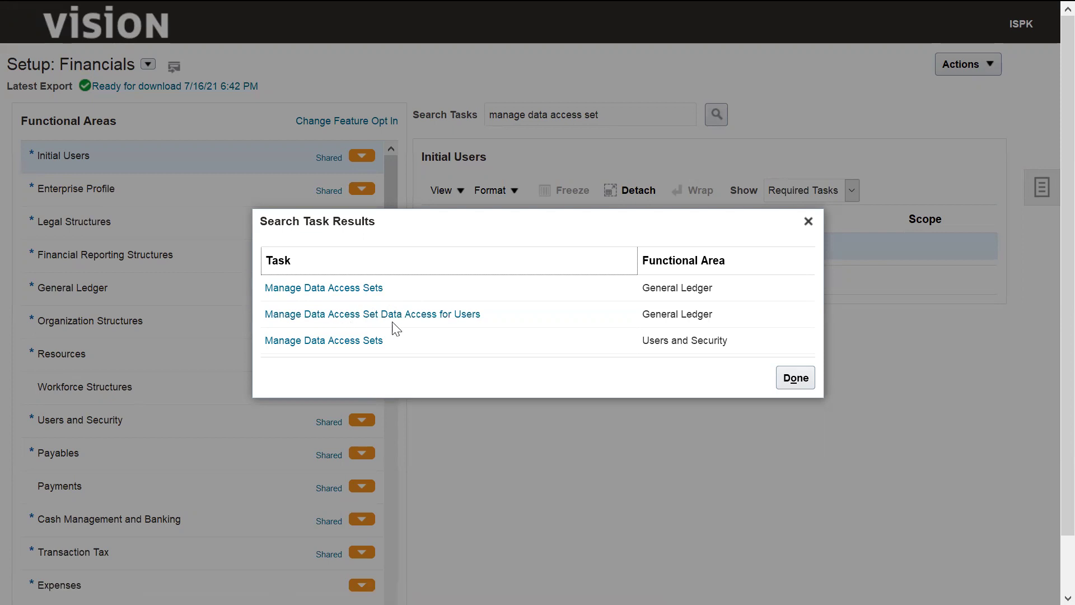
click(468, 316)
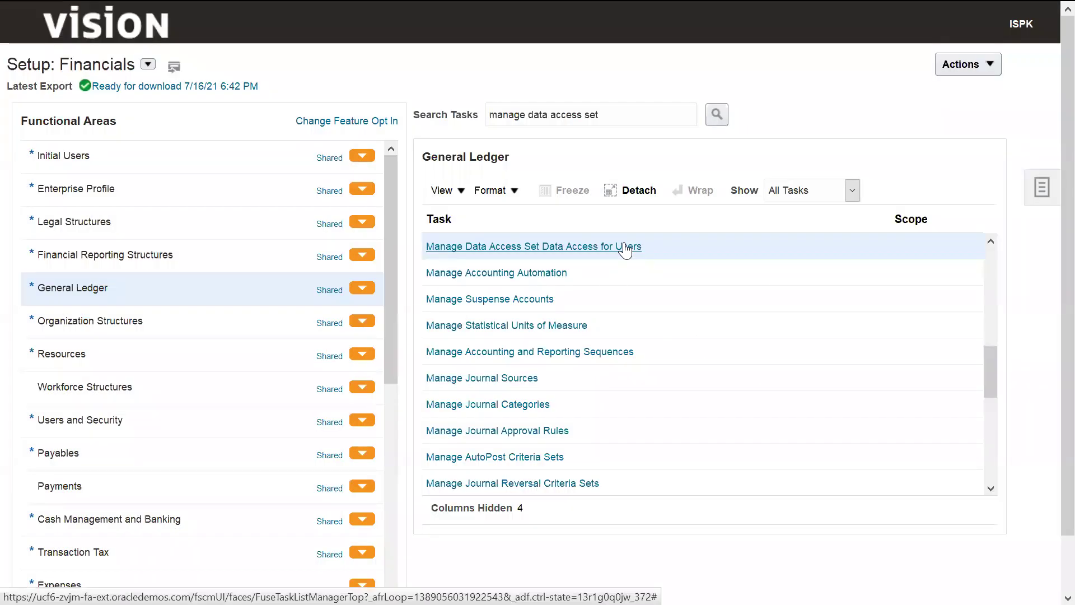
click(524, 246)
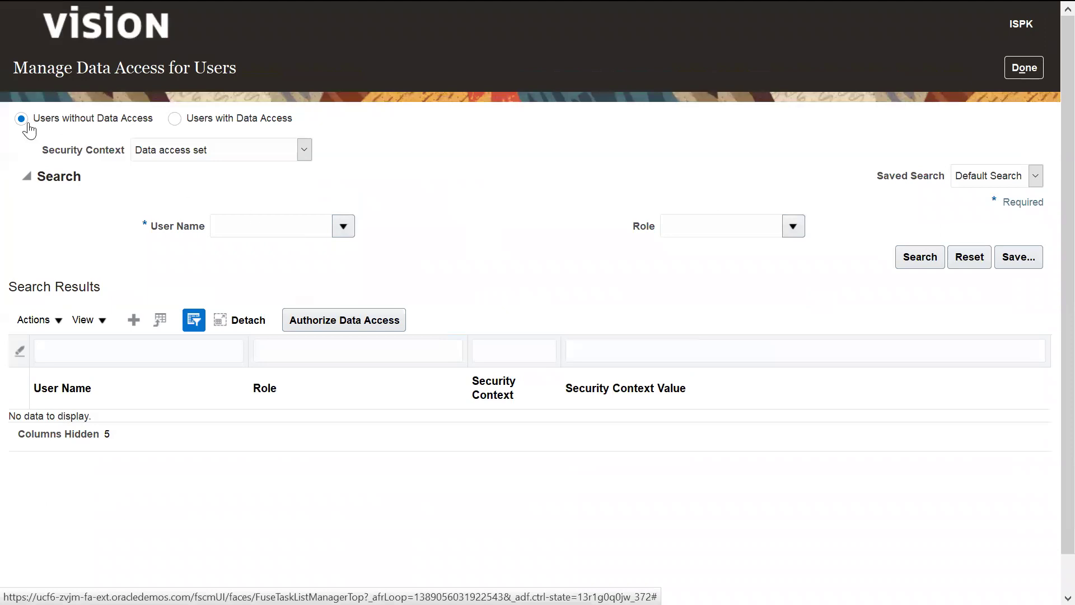
Under Users with Data Access, create an entry for FAS004 with role General Accountant and security context Data access set.
click(176, 118)
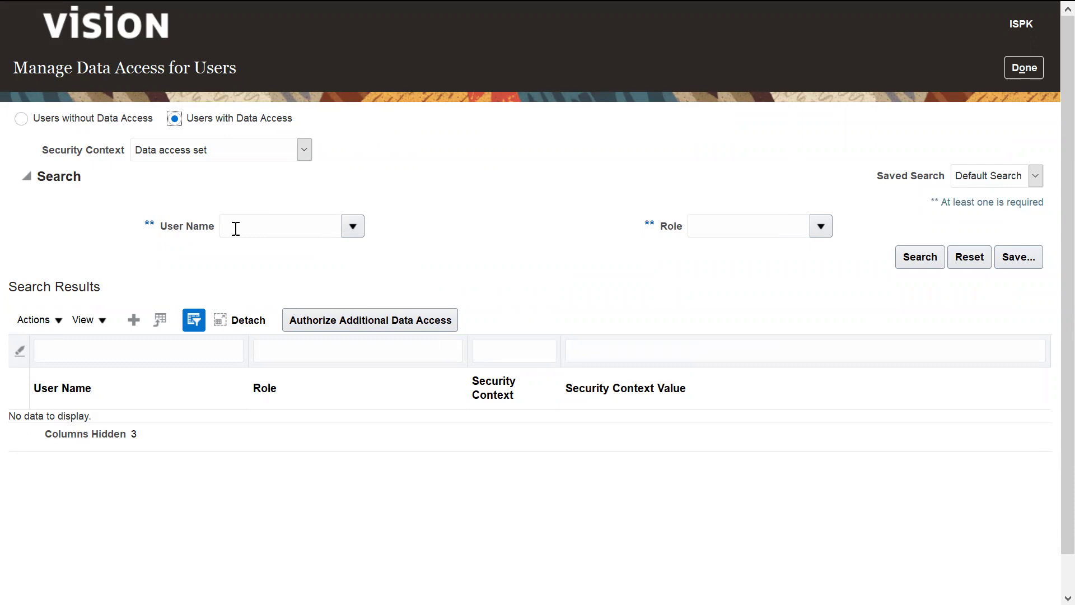
click(134, 323)
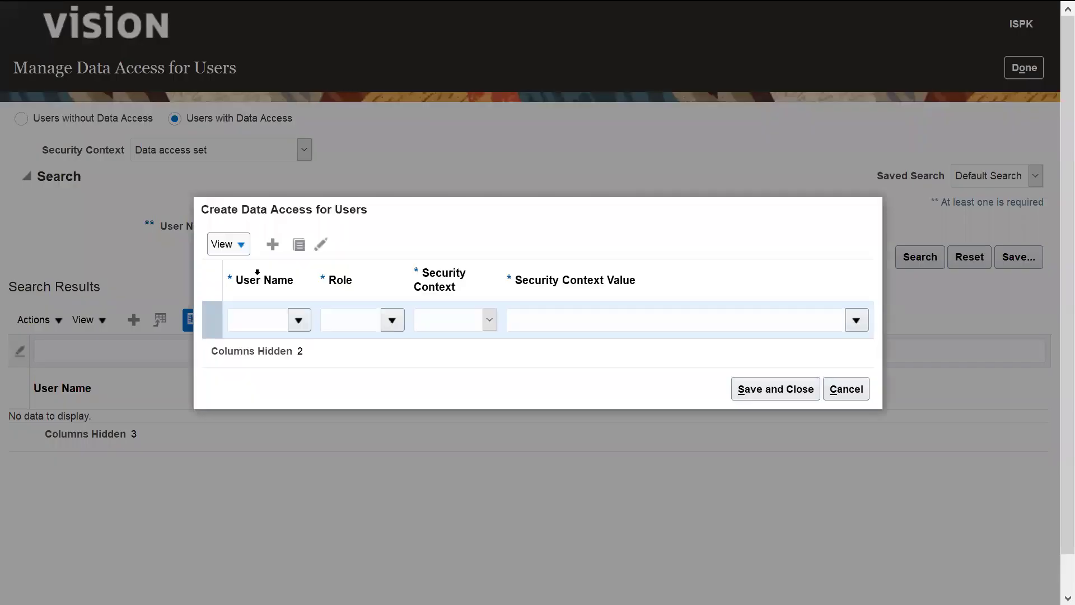
click(256, 323)
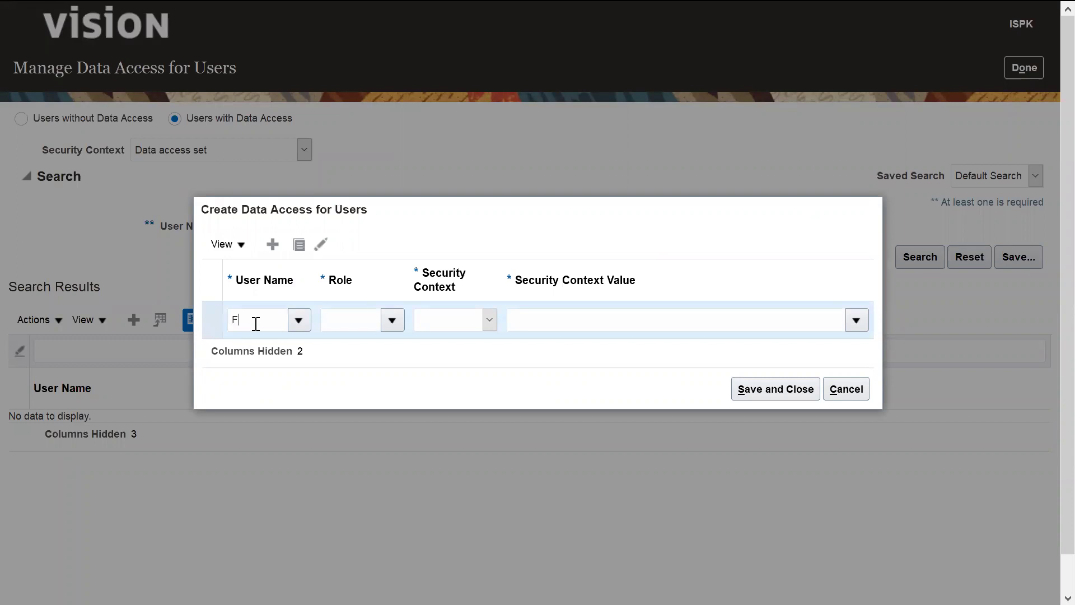
text(FAS004)
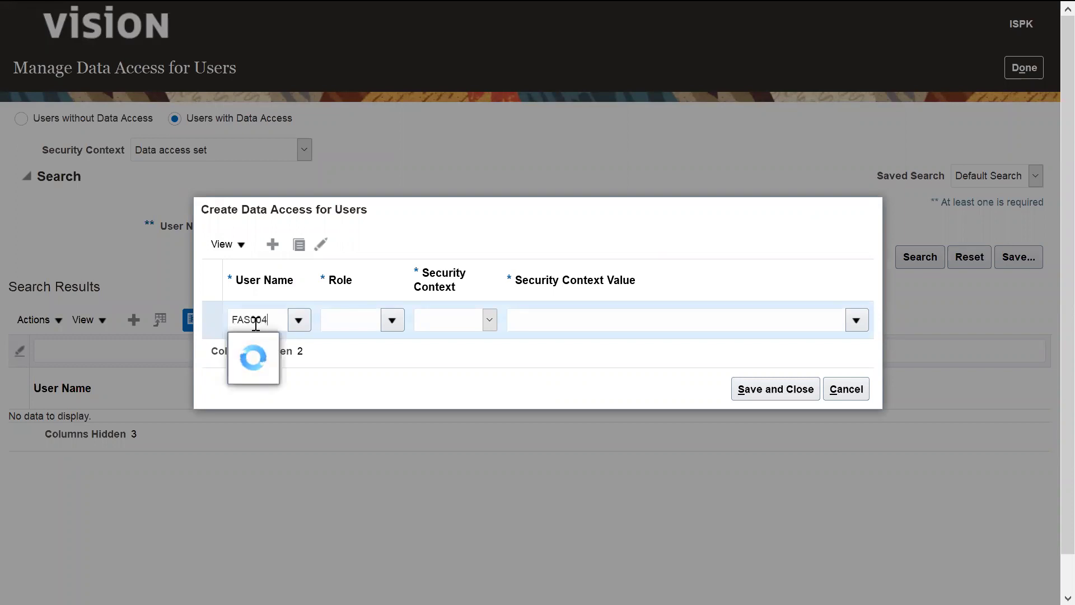
click(259, 348)
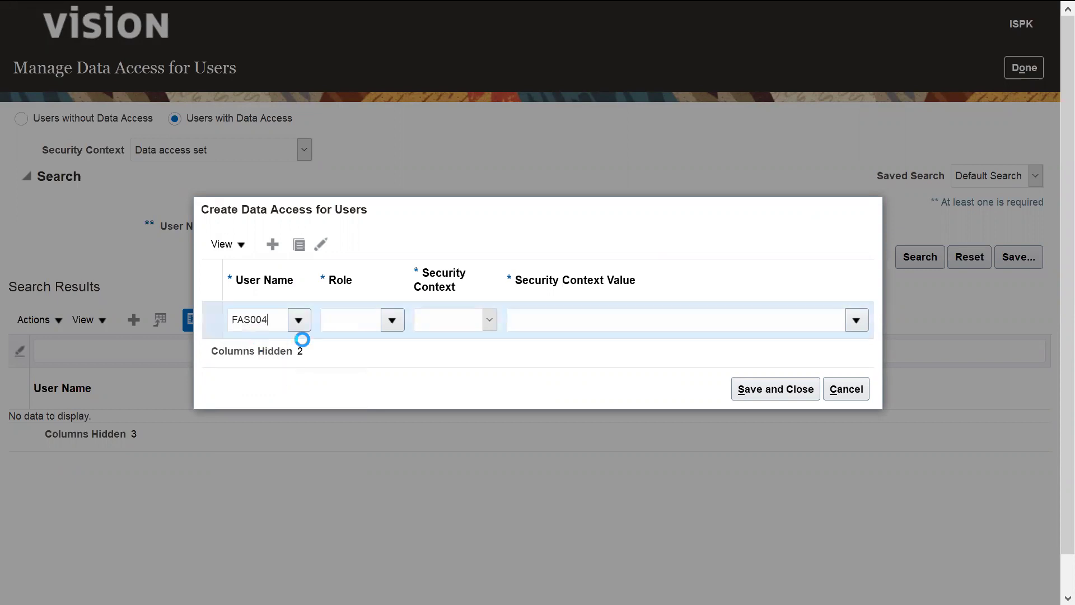
click(393, 321)
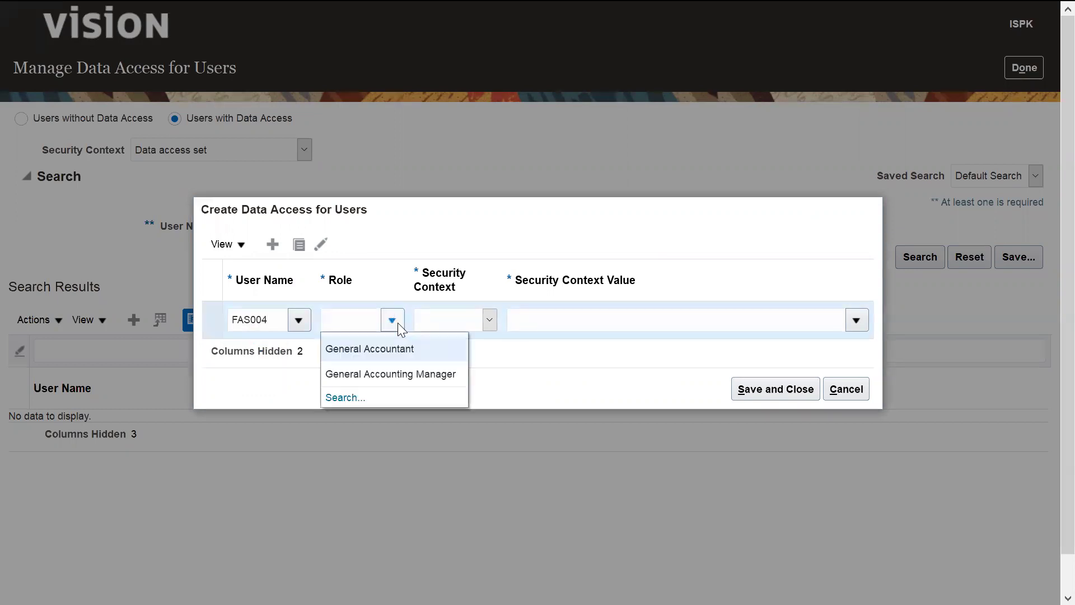
click(378, 345)
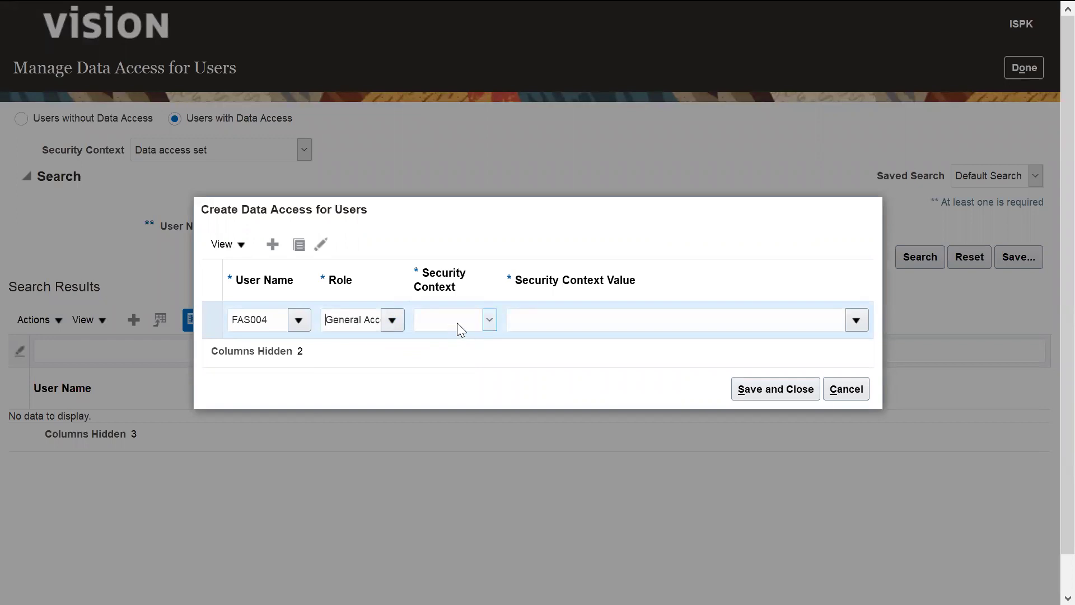
click(489, 321)
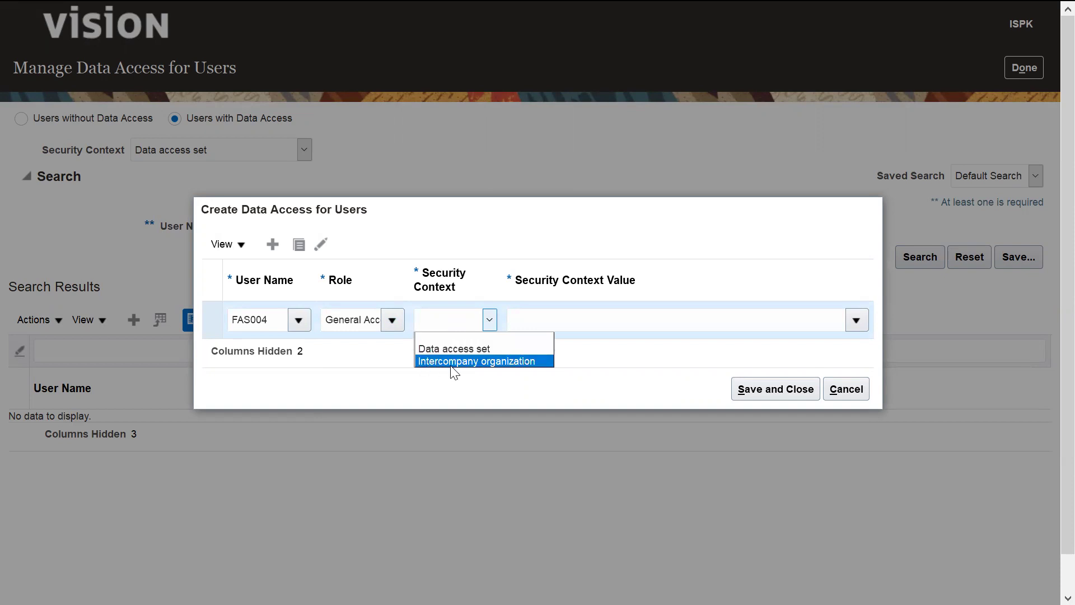
click(478, 350)
Find Tata Data Access Set by searching for Tata% and assign it as the entry's security context value.
click(857, 321)
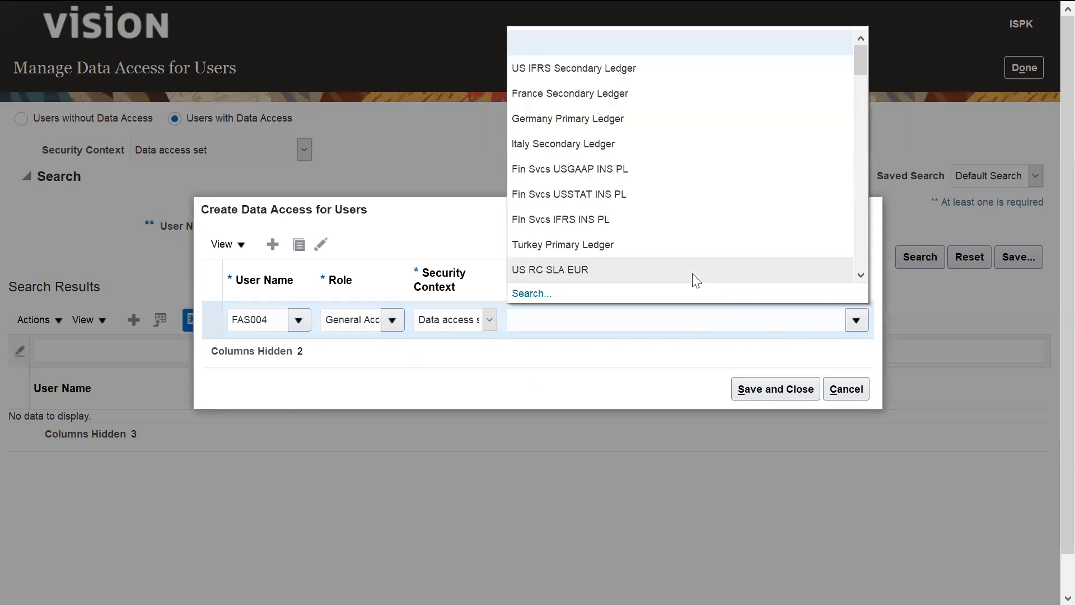
click(531, 294)
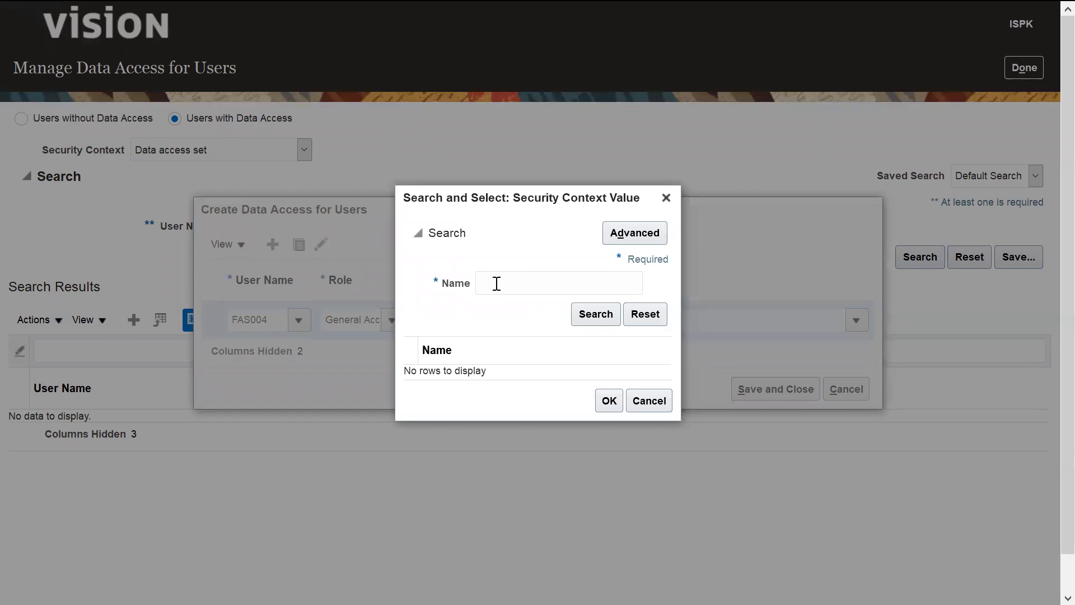
text(tATa%)
click(605, 317)
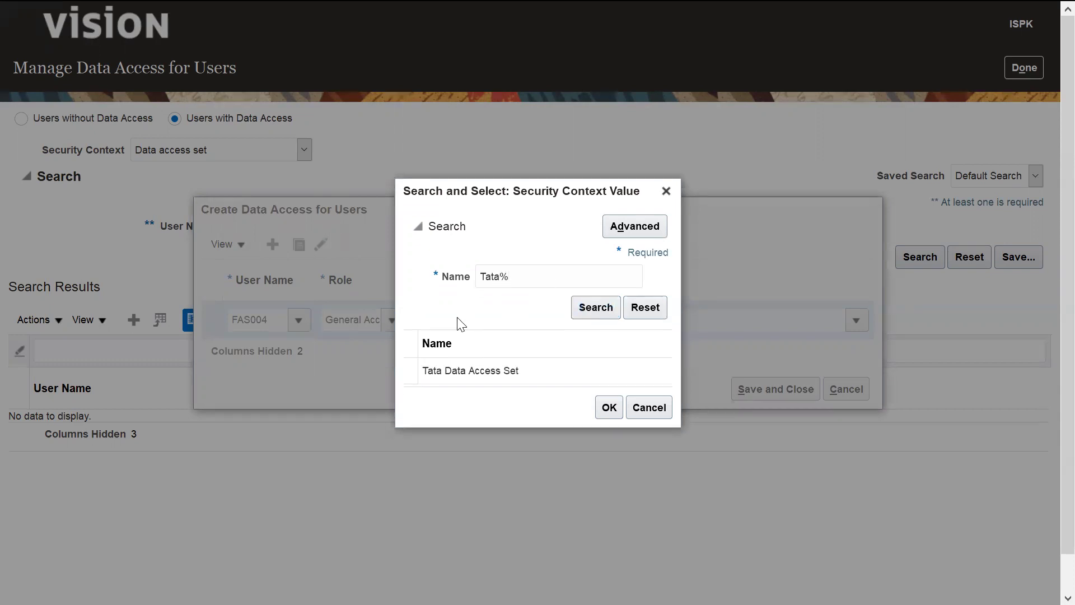
click(454, 372)
click(610, 409)
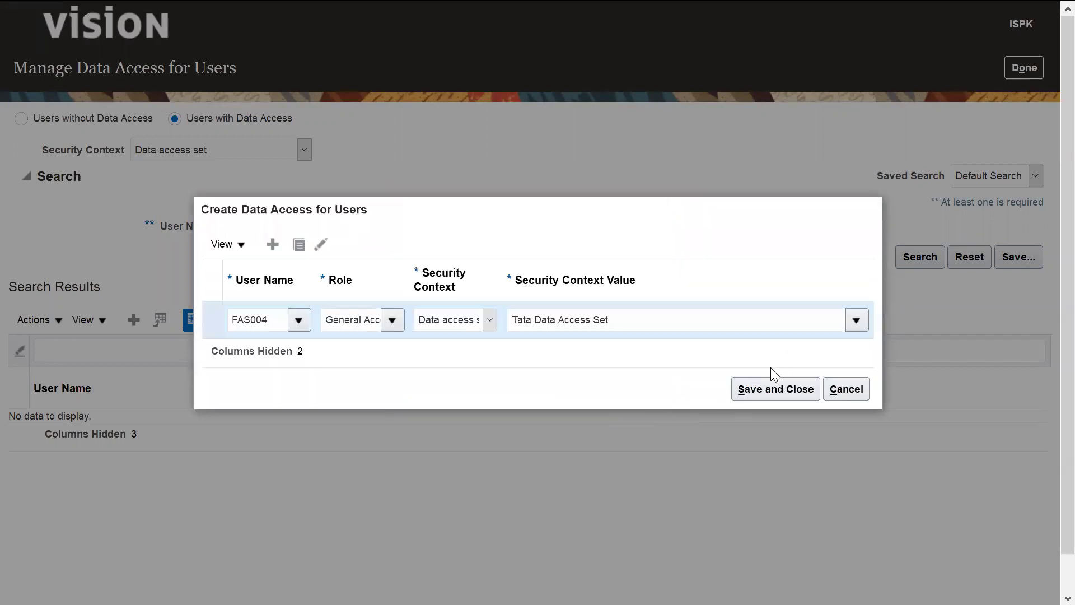
Add a second data access row for FAS004 with role General Accounting Manager and security context Data access set.
click(274, 246)
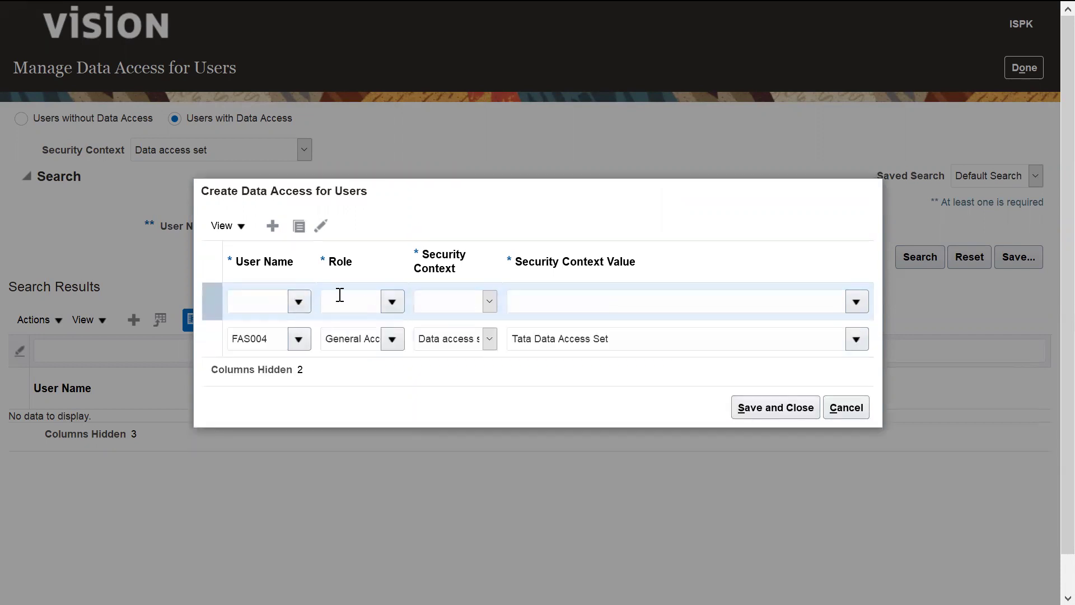
click(269, 299)
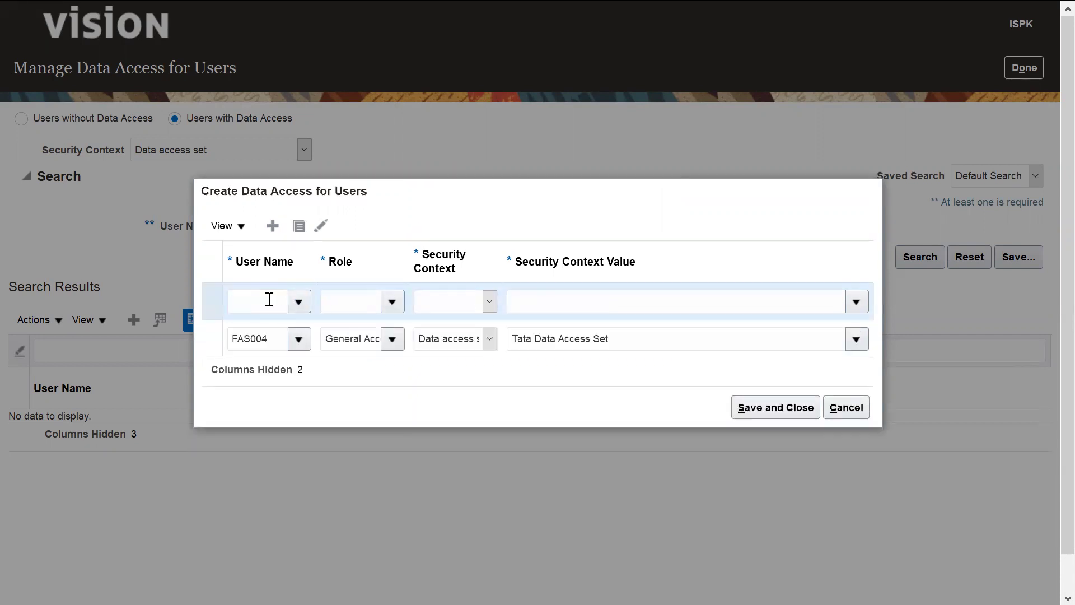
text(fa)
text(s0)
text(04)
key(BackSpace)
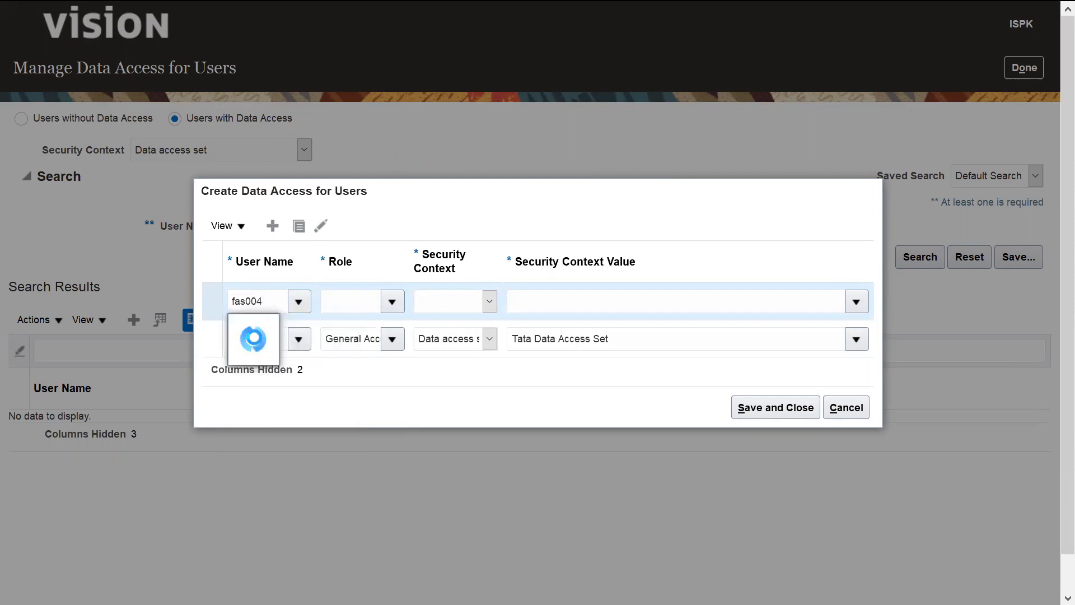
click(252, 330)
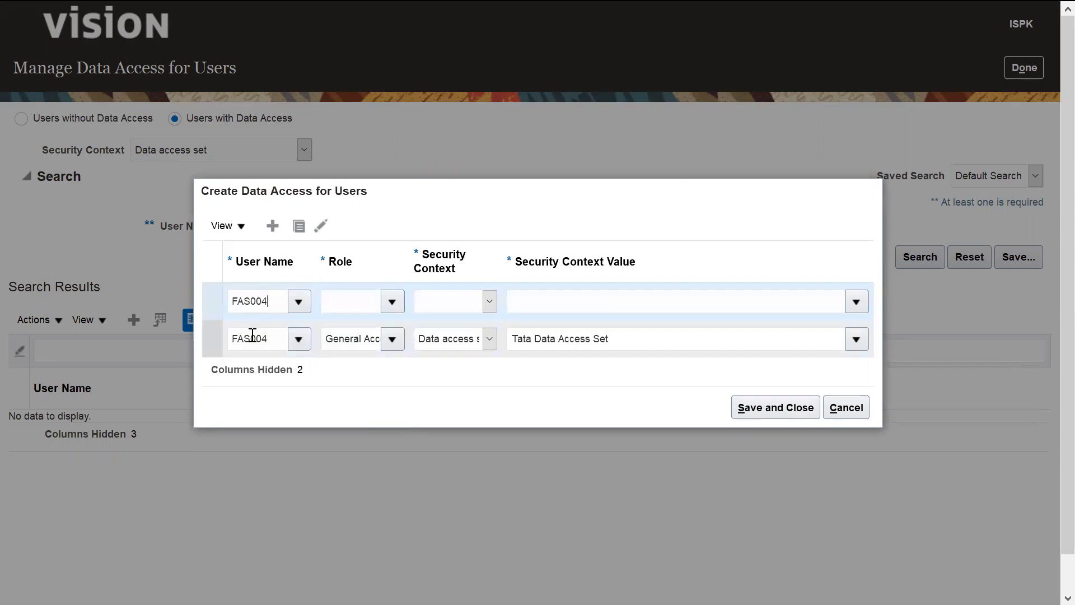
click(391, 300)
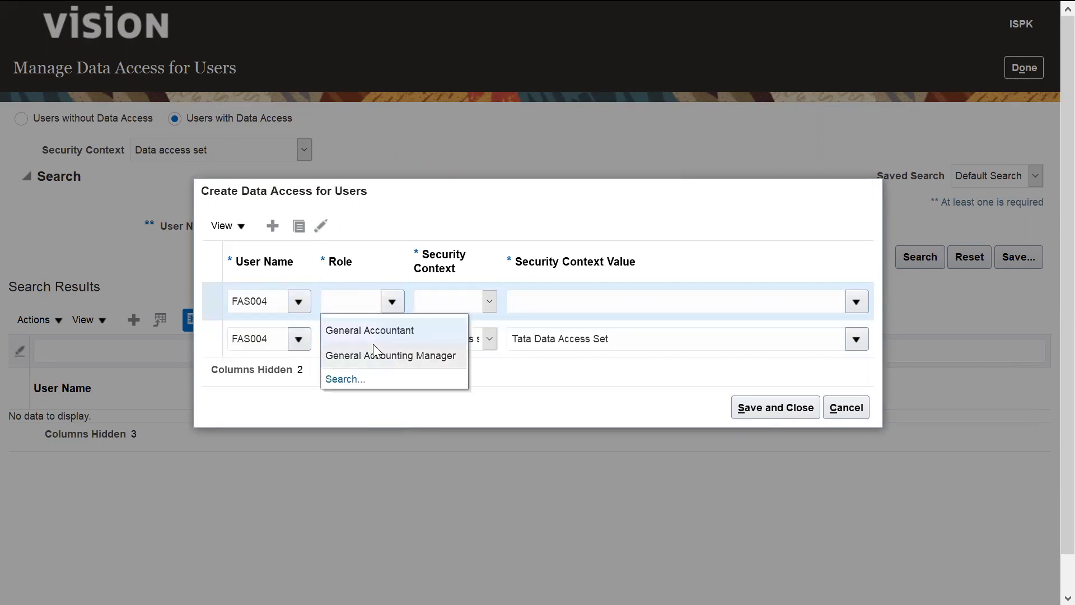
click(359, 356)
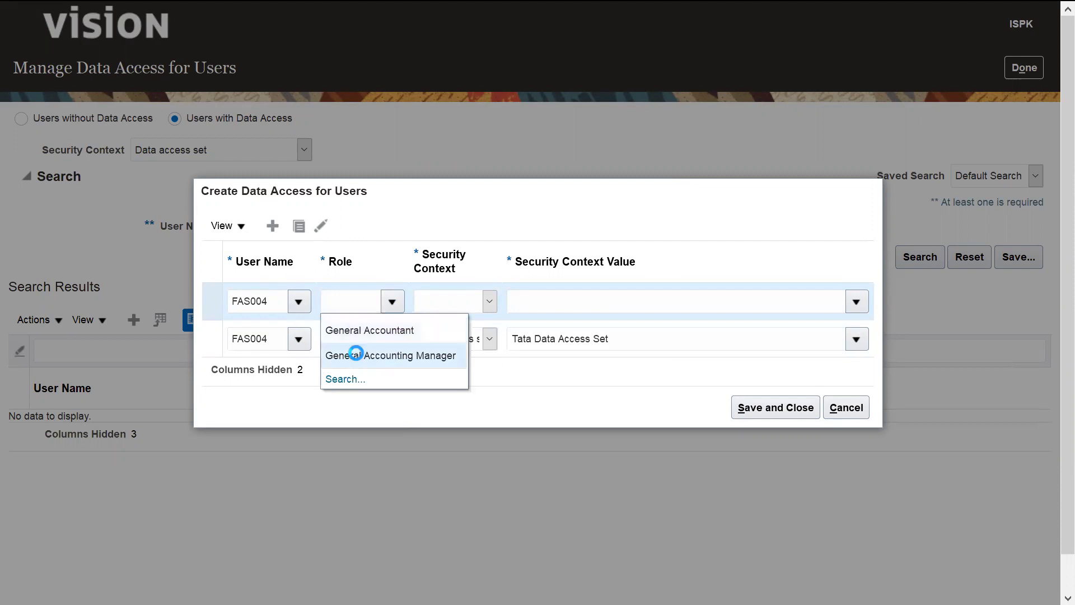
click(489, 302)
click(464, 335)
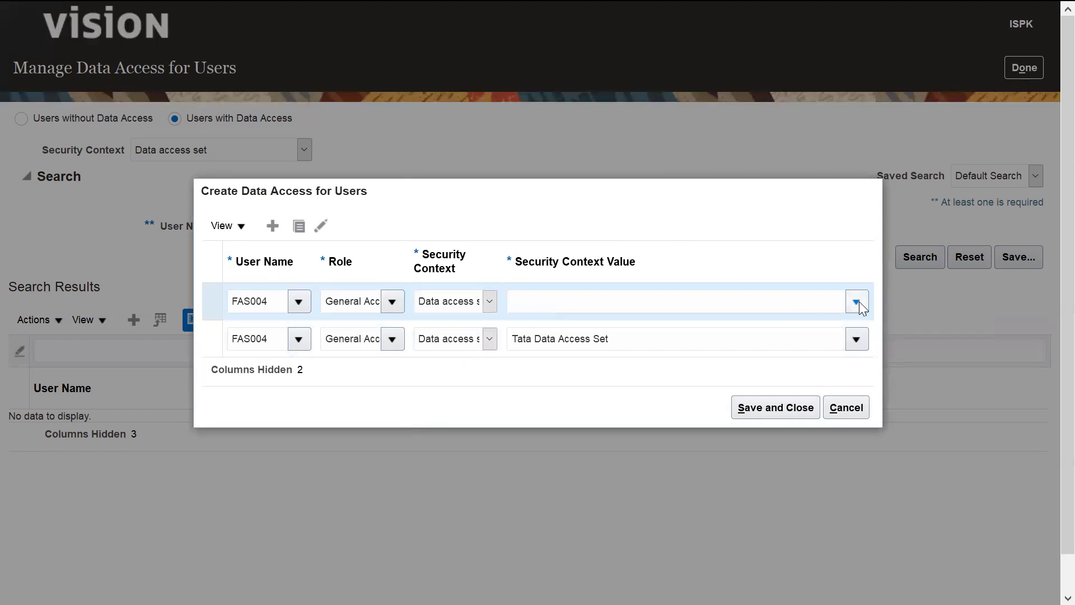
Set the second row's security context value to Tata Data Access Set, and save and close both data access entries.
click(833, 294)
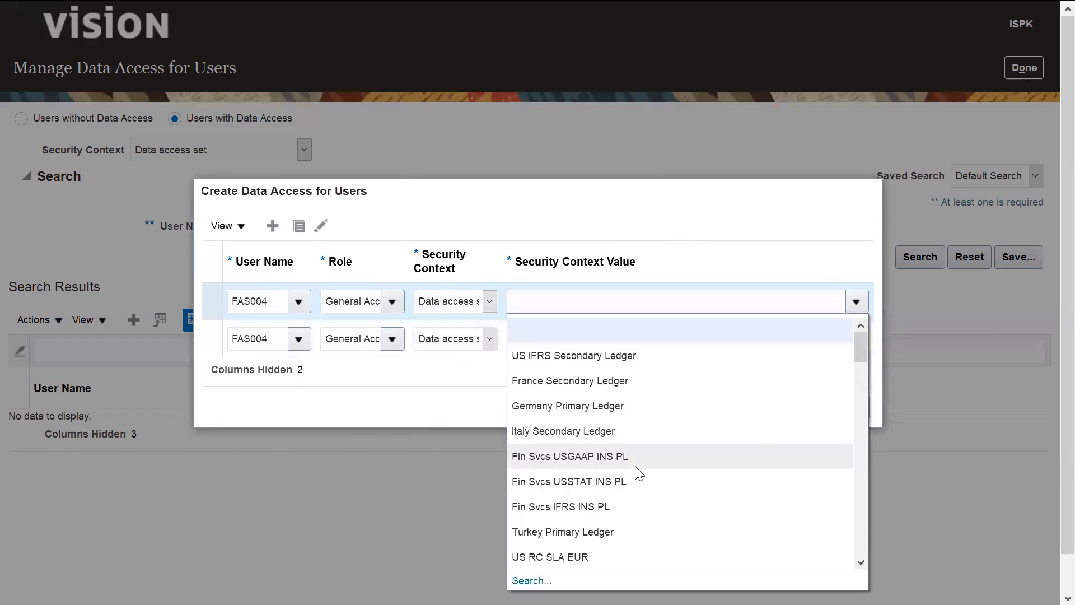
click(560, 581)
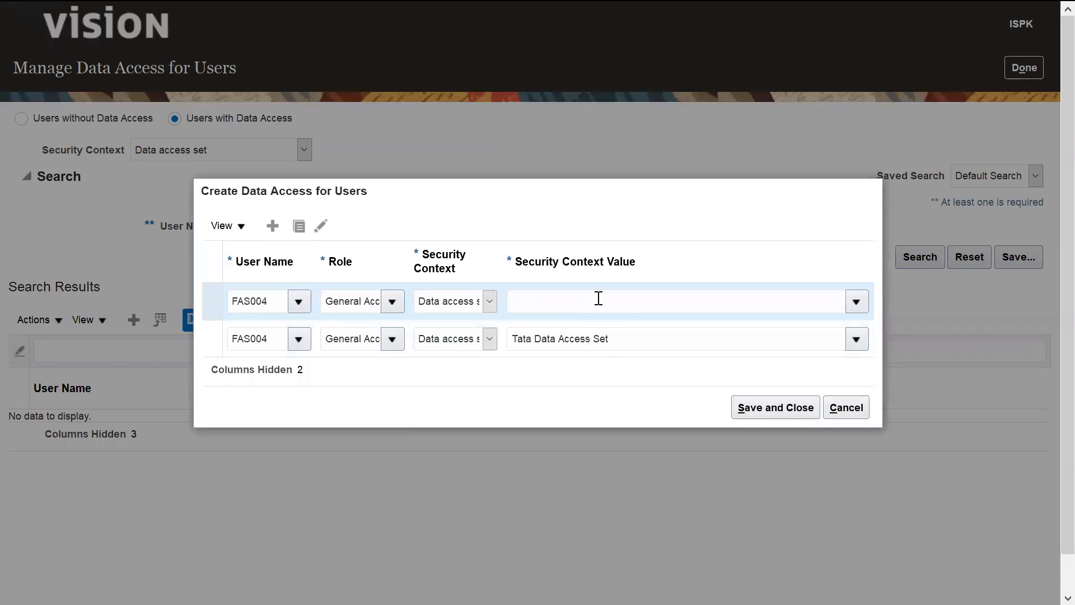
click(515, 278)
text(Tata%)
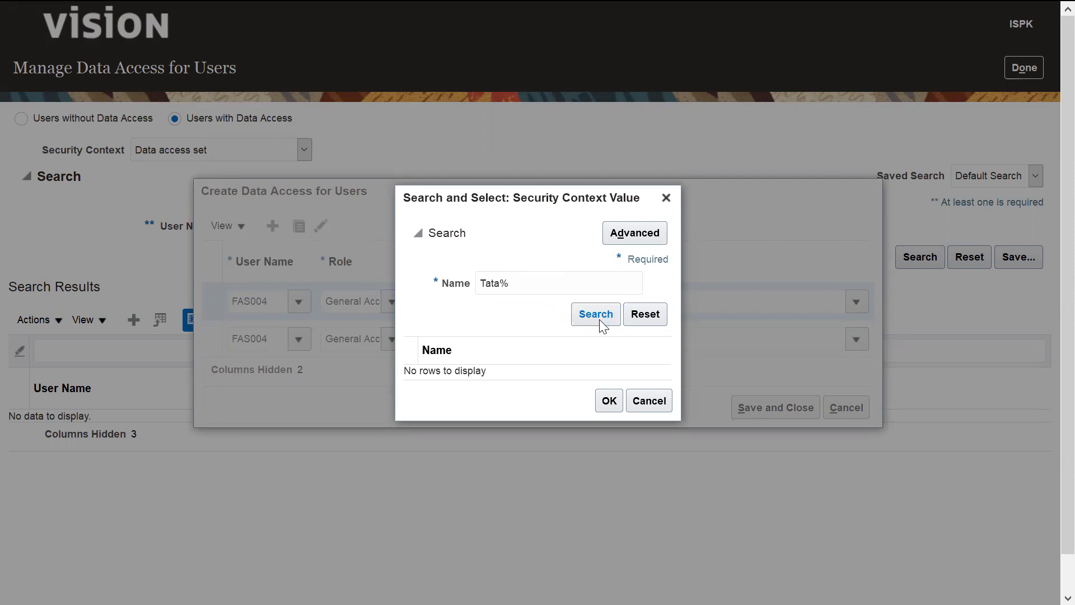
click(491, 372)
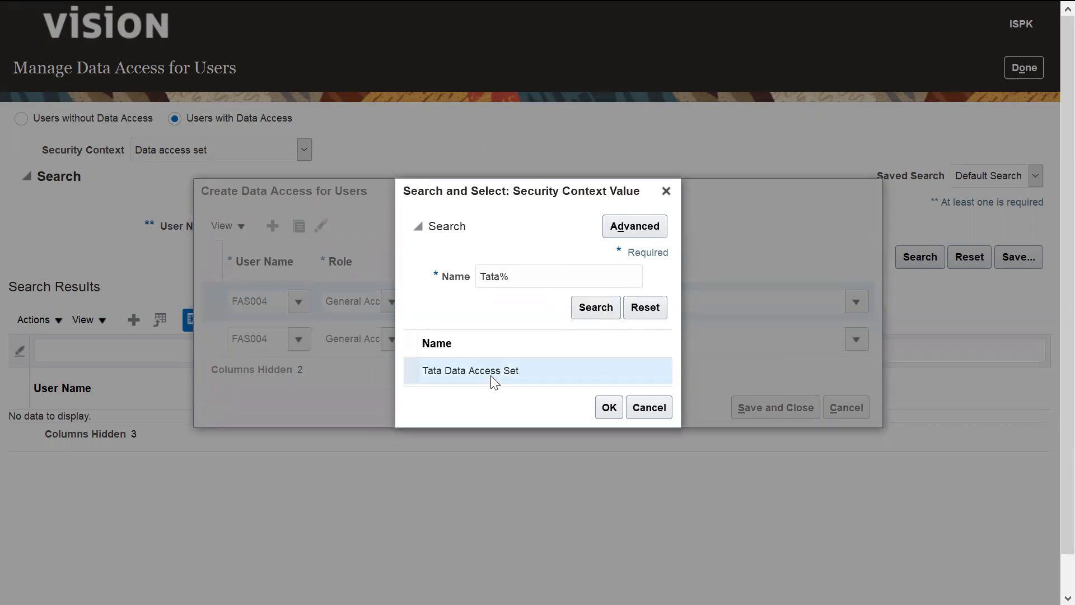
click(608, 406)
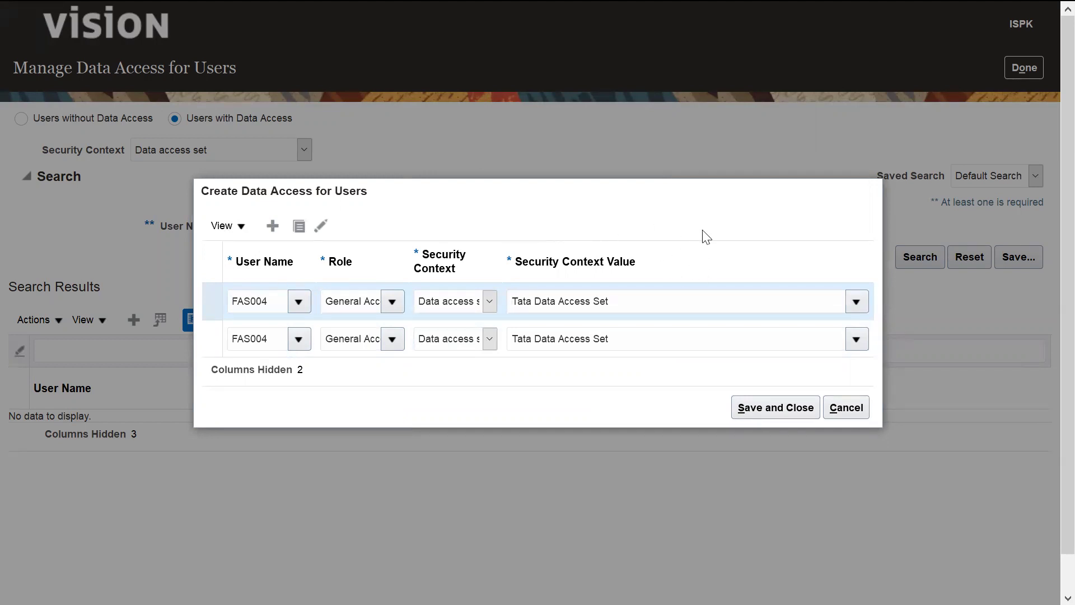
click(742, 400)
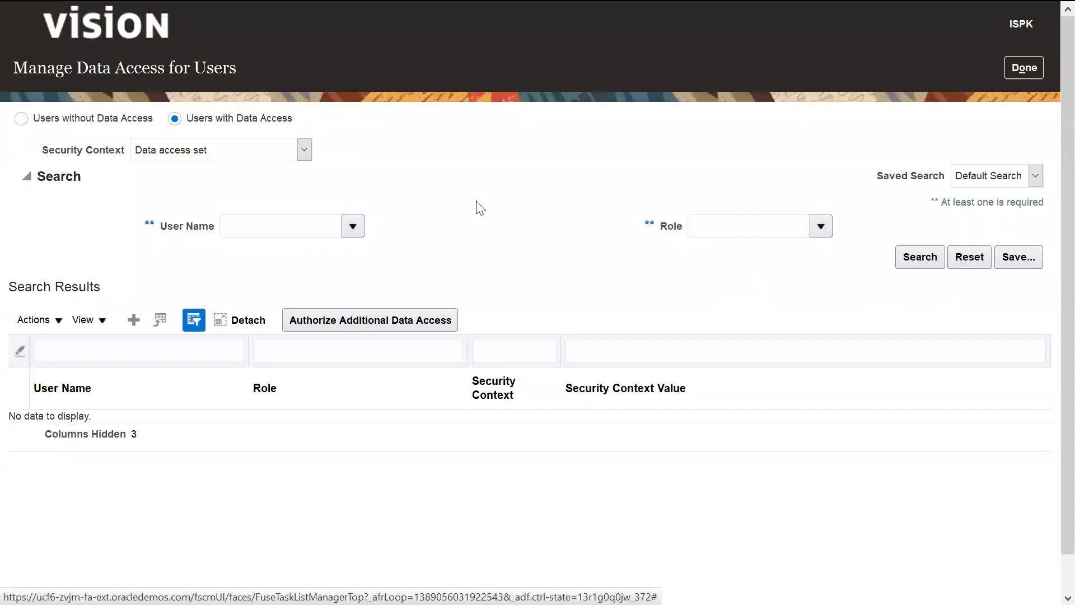
Search Users with Data Access for user name FAS004, review its role assignments, and finish managing data access.
click(273, 224)
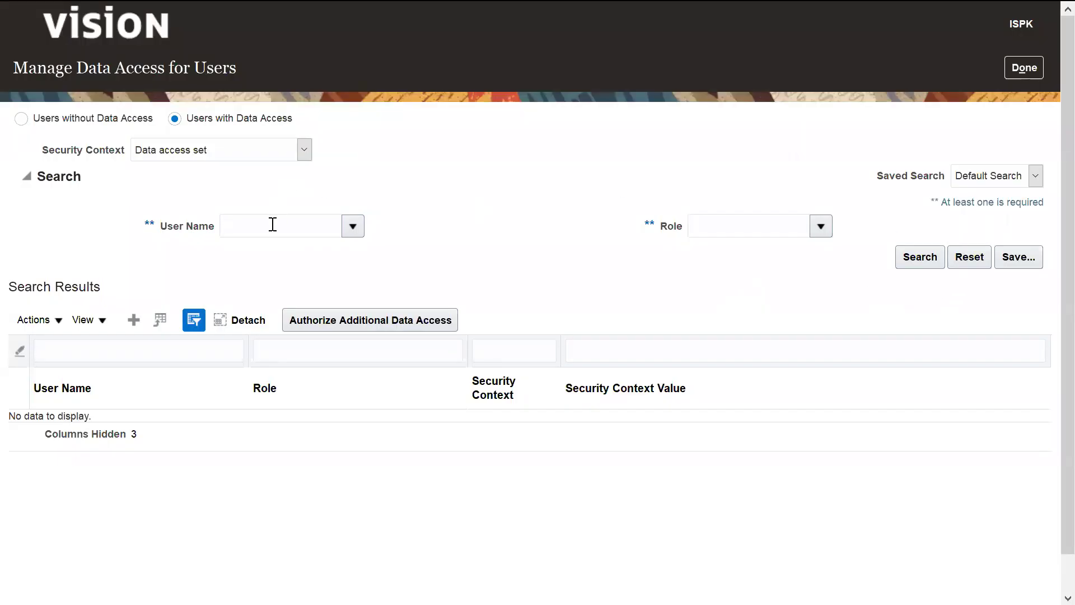
text(fas)
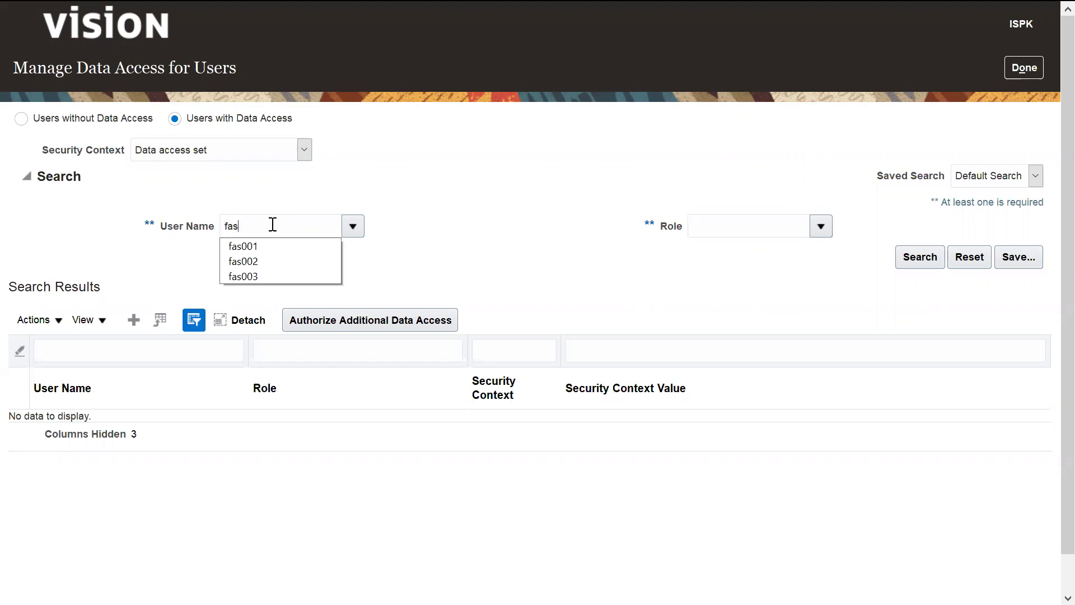
text(004)
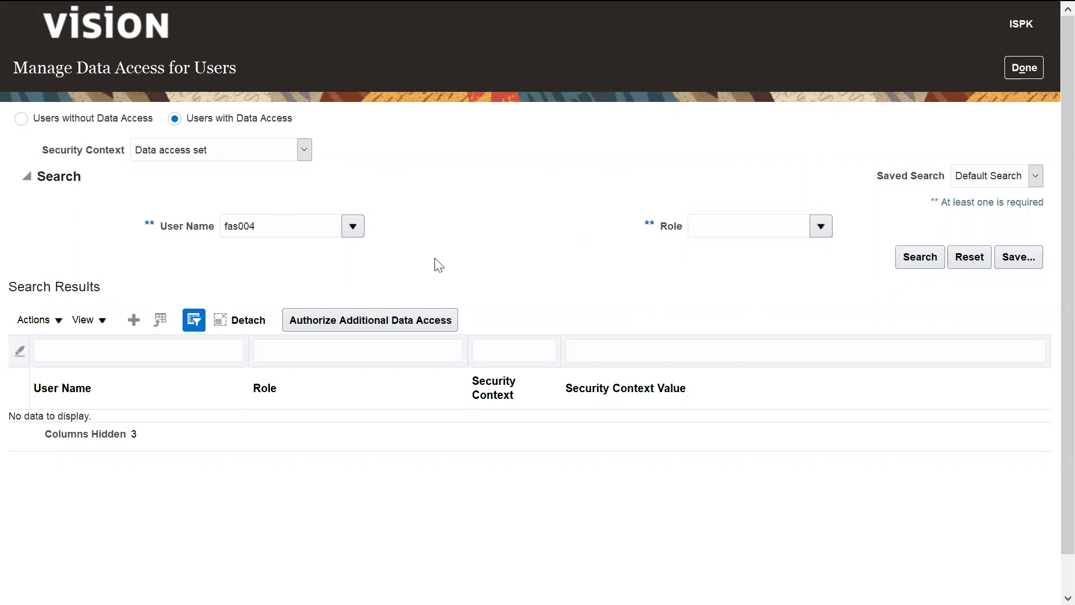
key(Return)
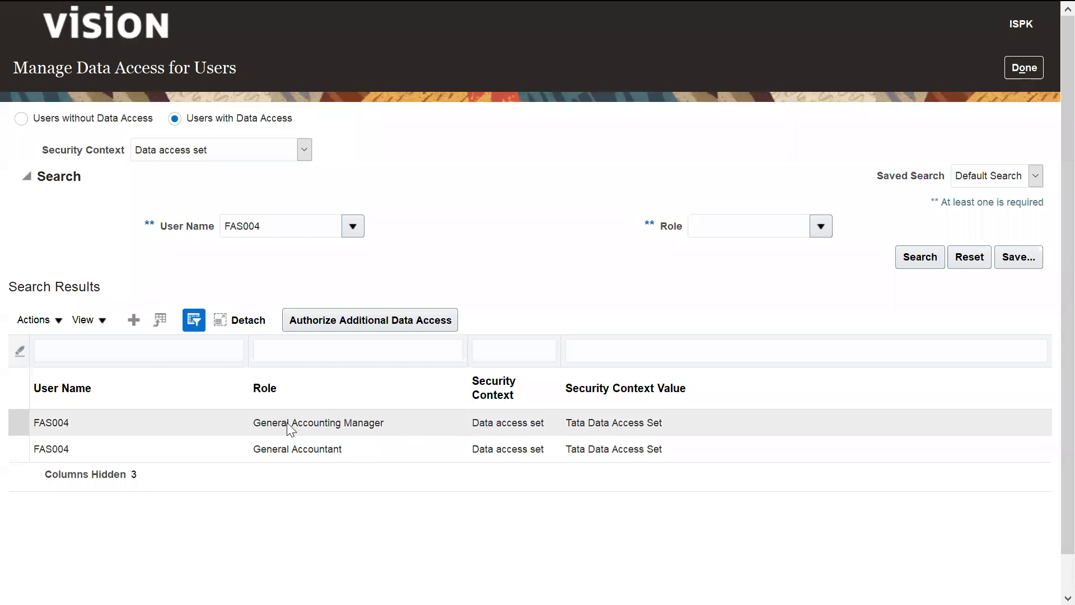
click(284, 448)
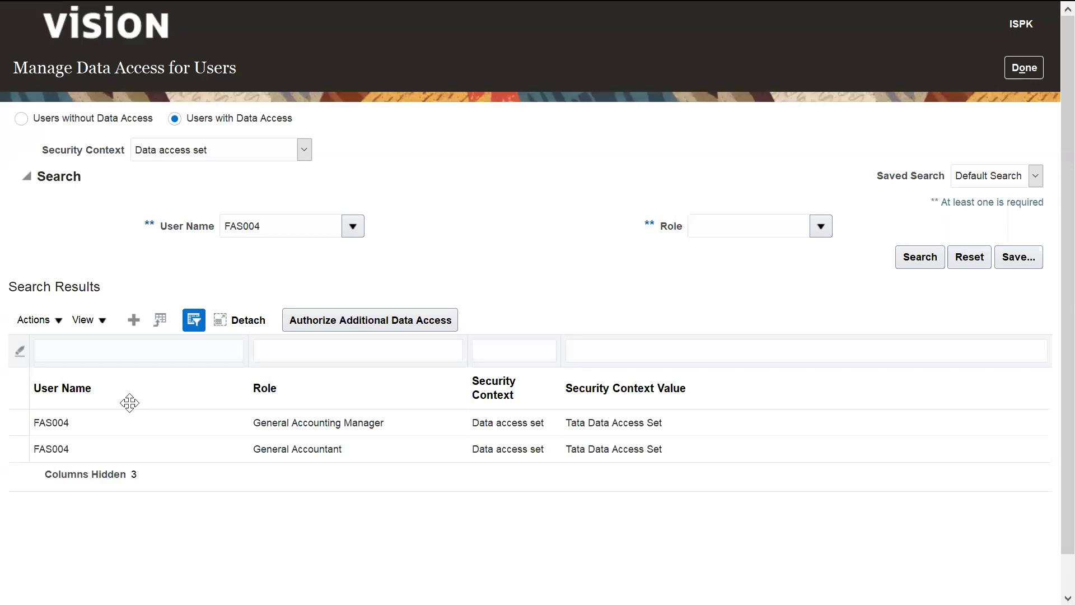
click(1029, 69)
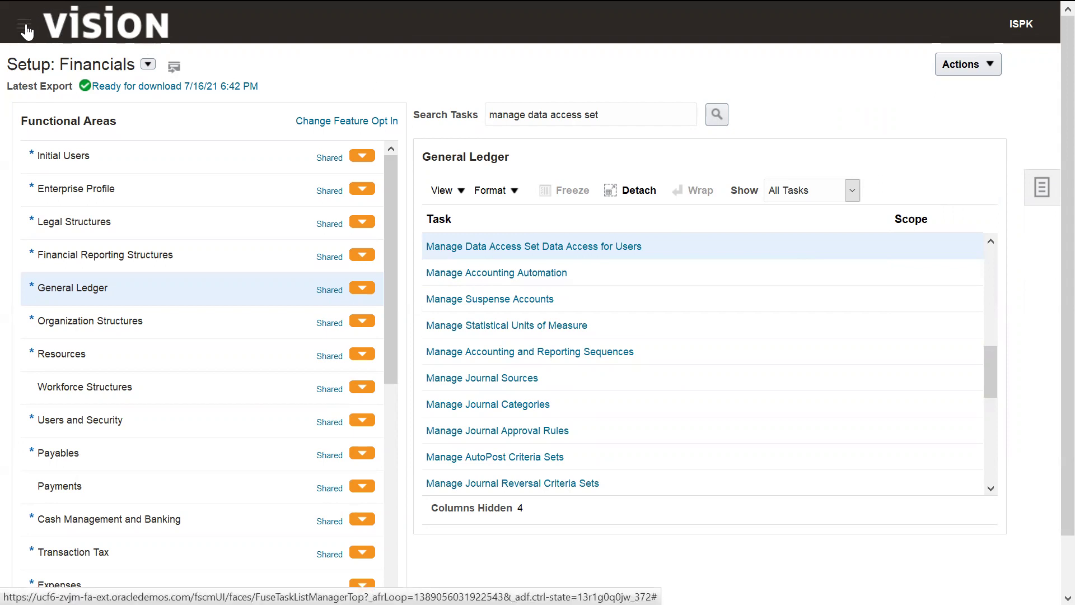
Open the Scheduled Processes overview from the Tools work area.
click(25, 29)
drag(648, 246, 660, 420)
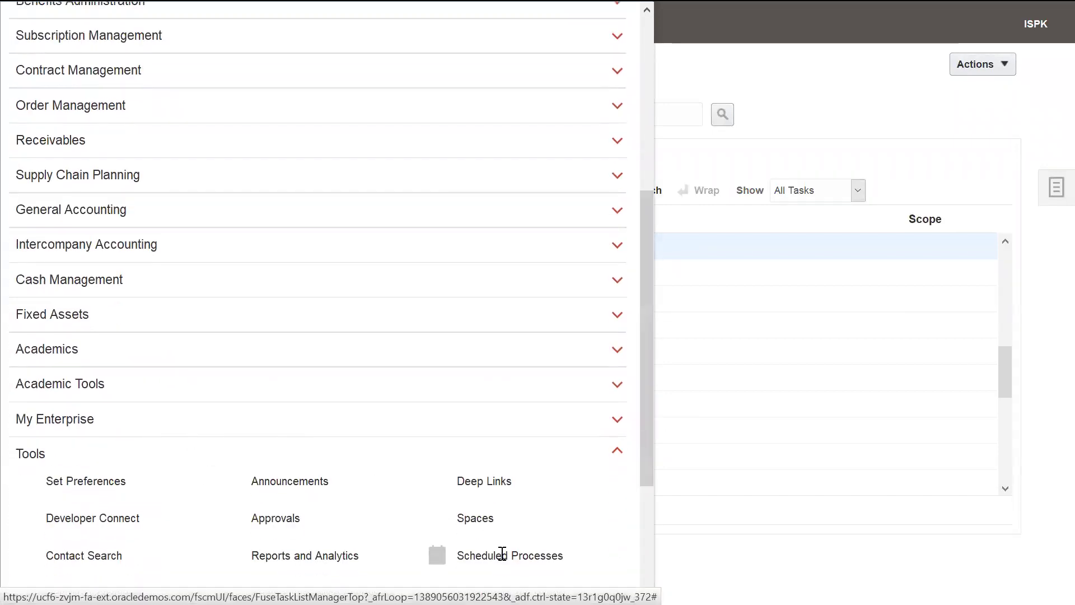
click(503, 554)
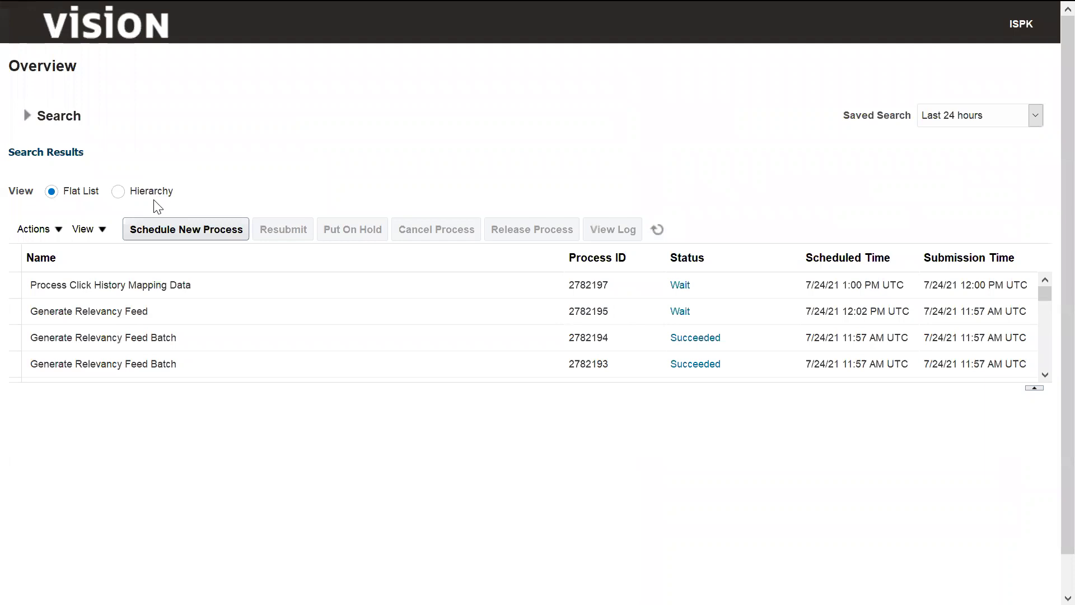
Schedule a new job, find Retrieve Latest LDAP Changes by name, and submit it with its default options.
click(152, 233)
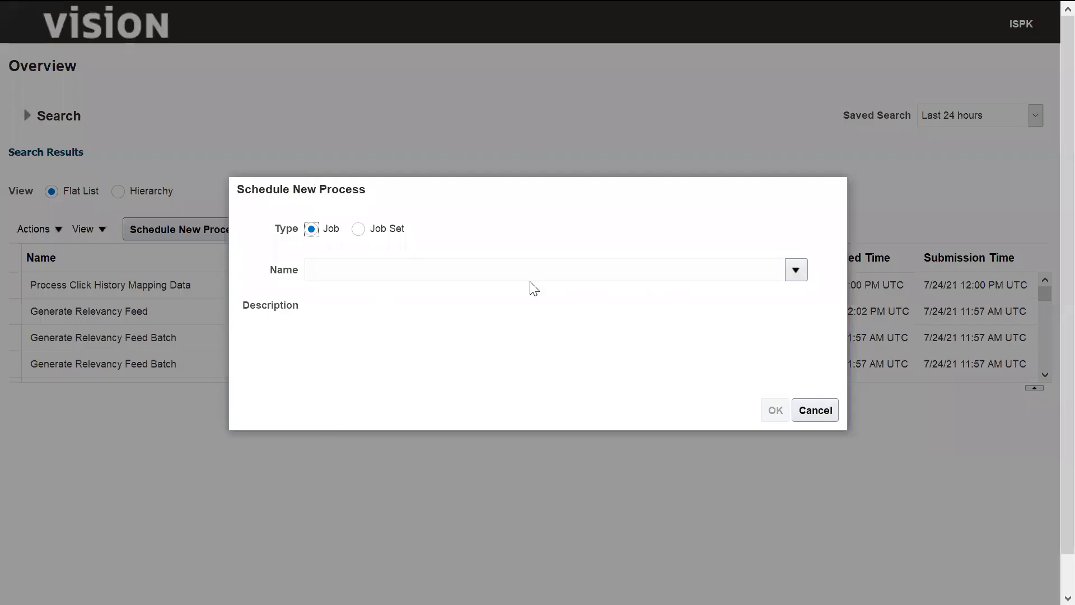
click(796, 270)
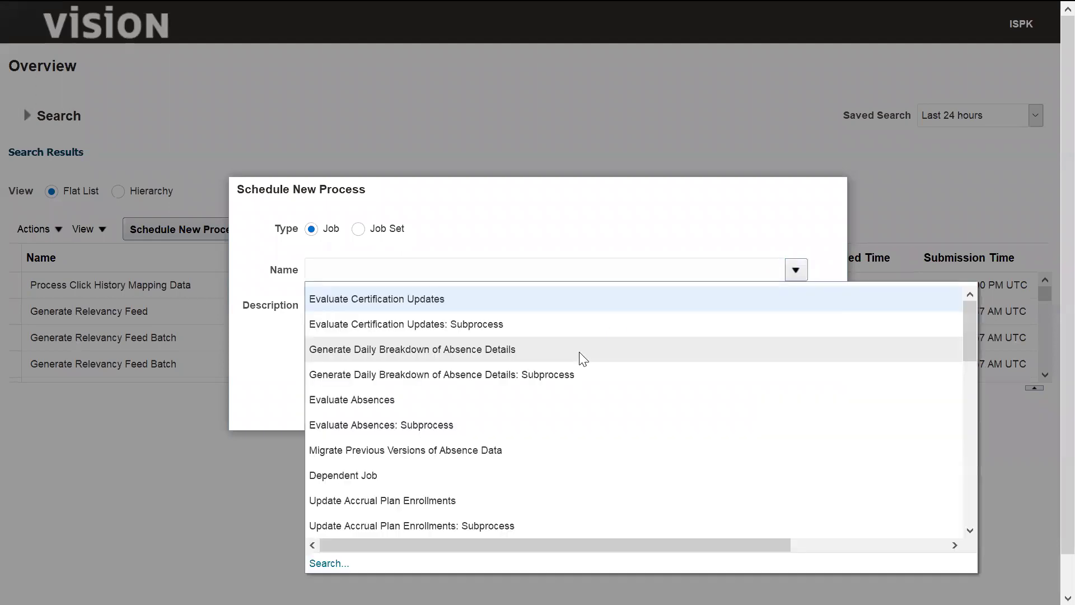
click(329, 563)
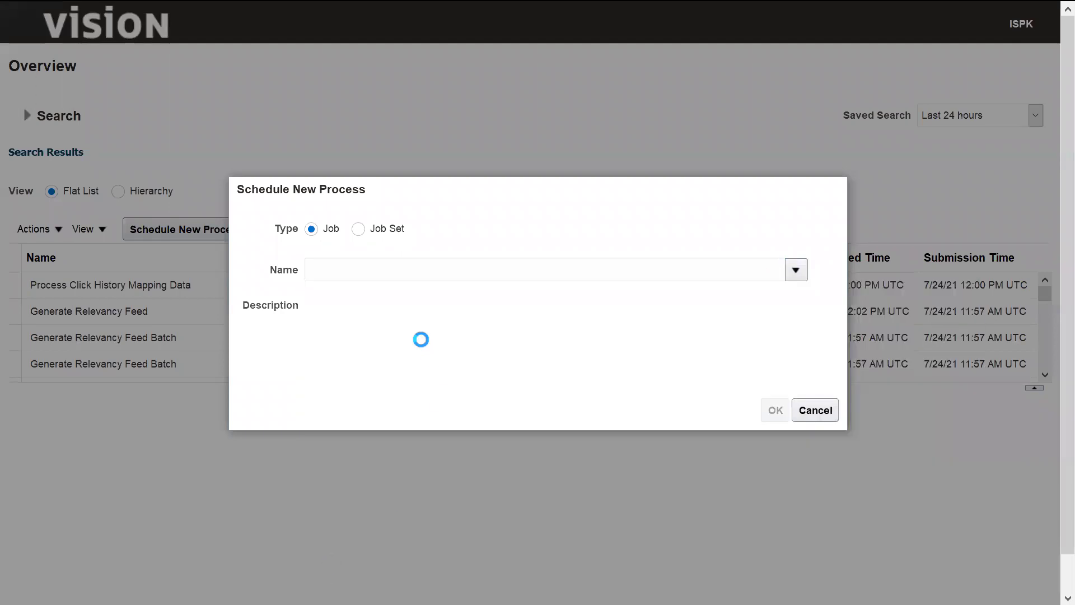
click(304, 274)
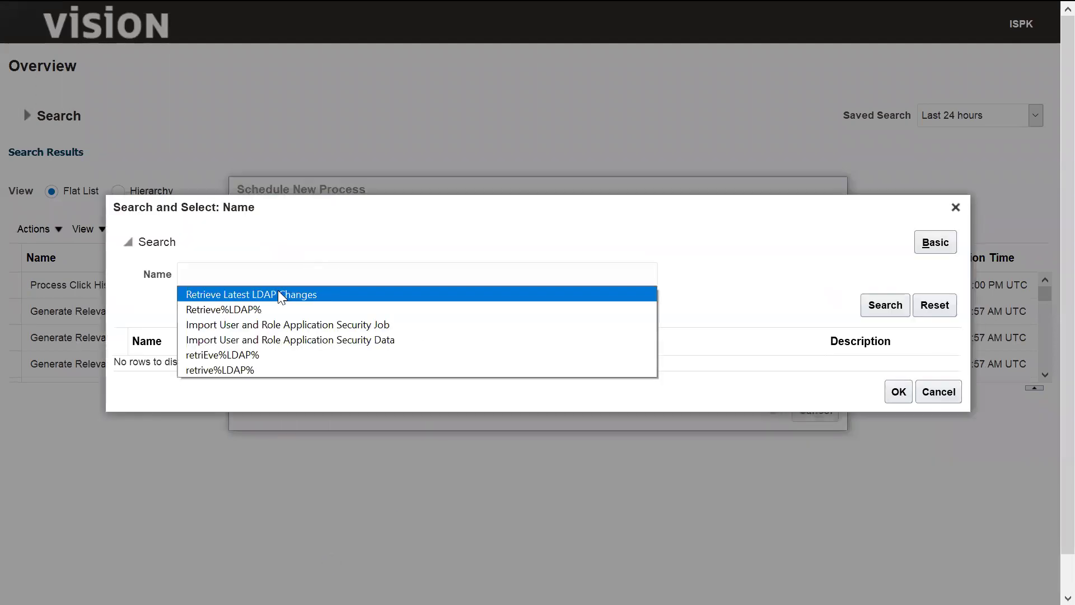
click(297, 291)
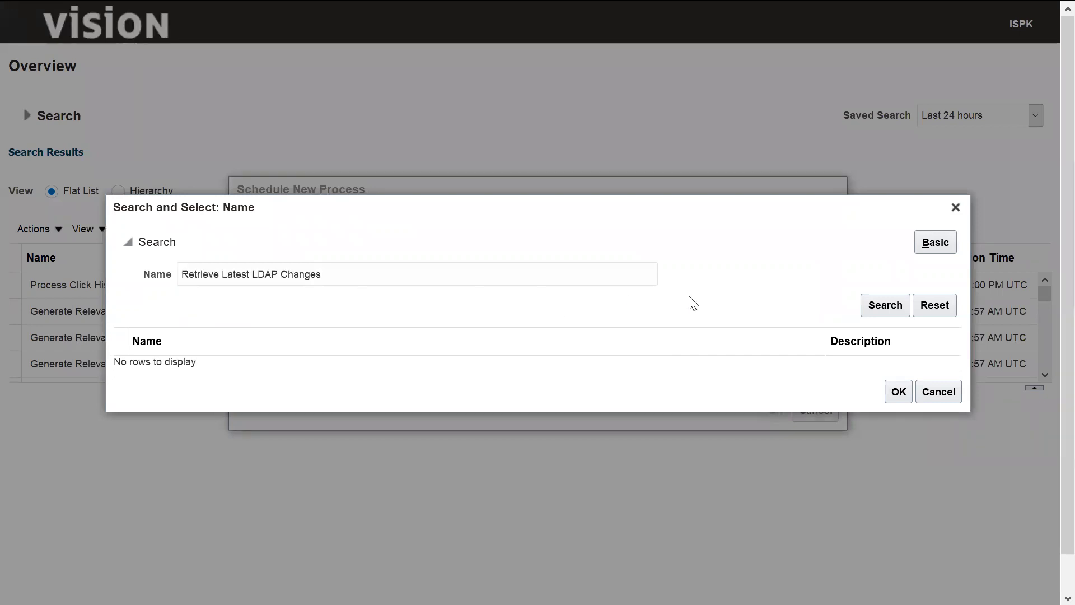
click(880, 312)
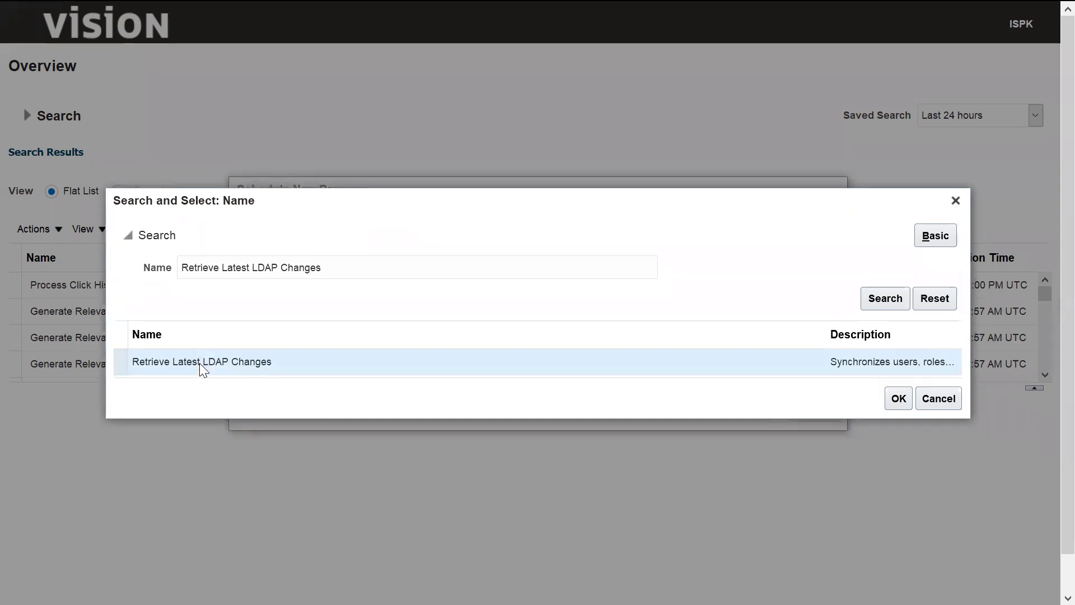
click(898, 396)
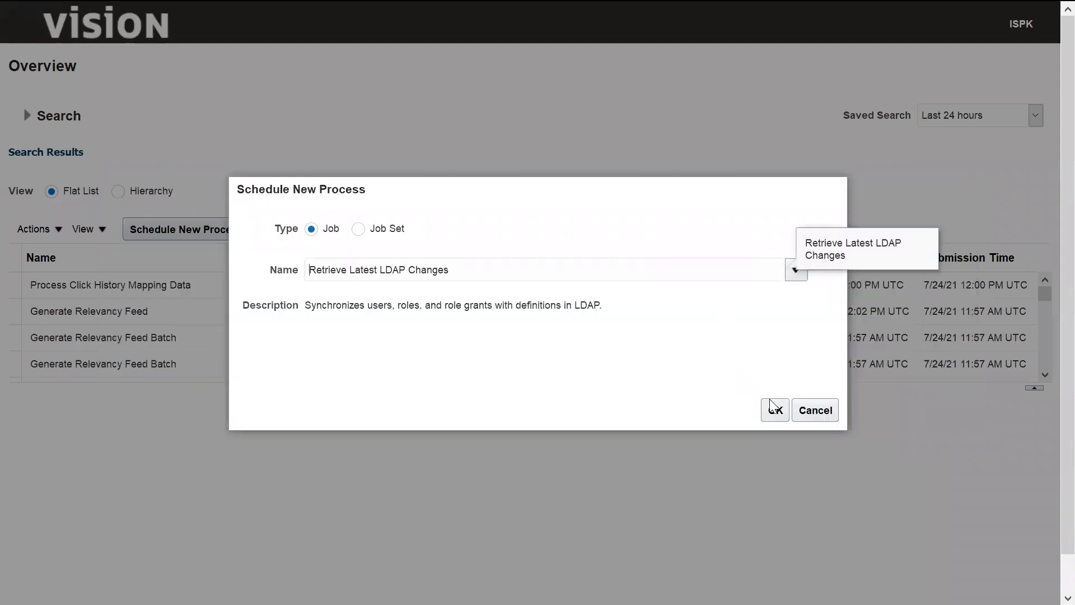
click(772, 410)
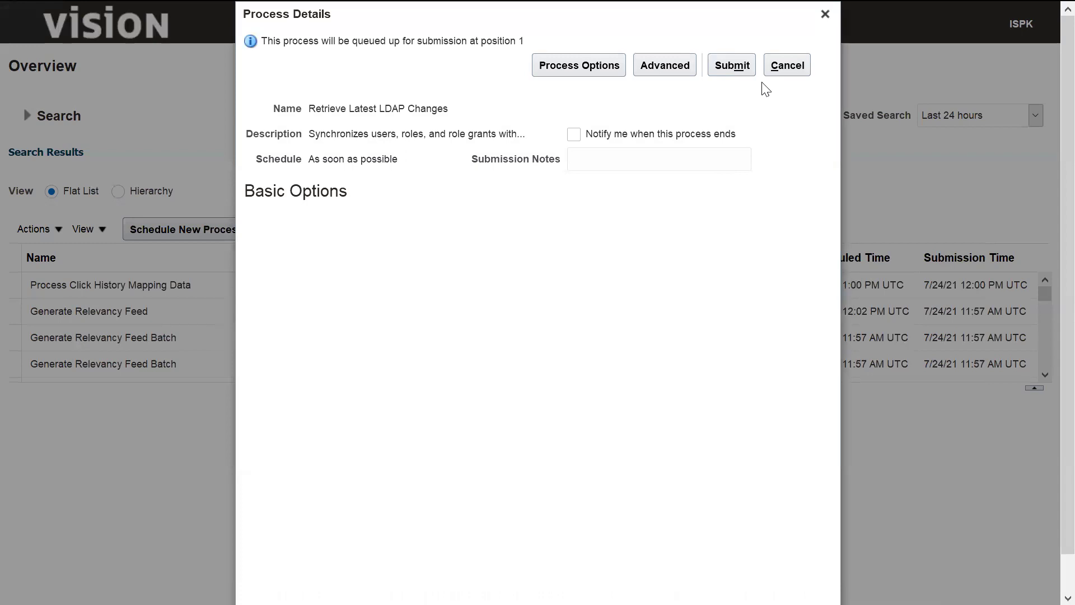
click(740, 66)
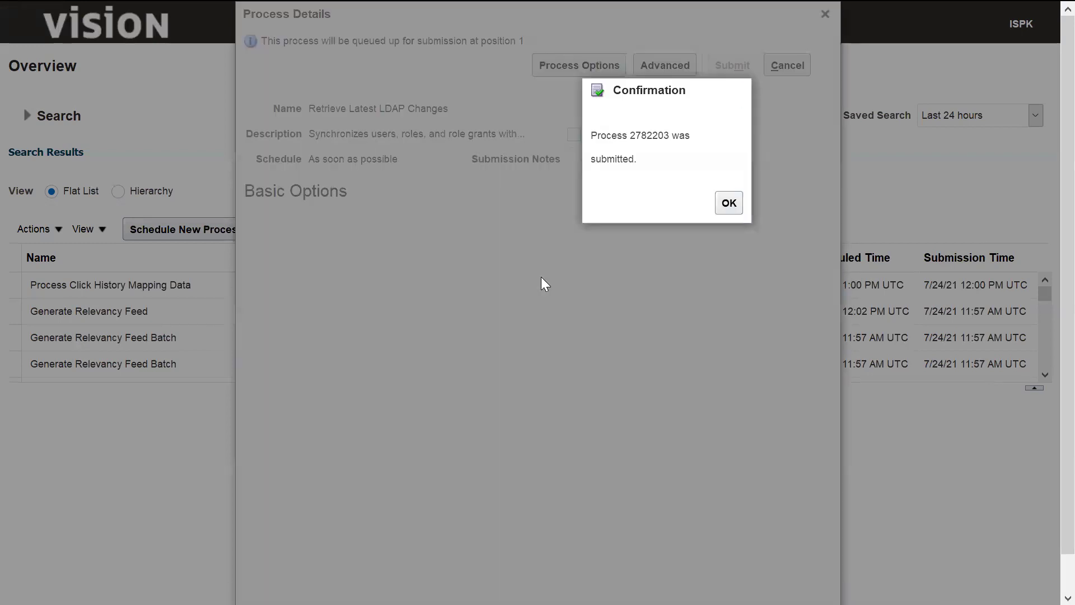
Copy the submitted job's process ID, dismiss the confirmation, and search the scheduled processes by that ID.
drag(631, 138, 672, 146)
key(ctrl+c)
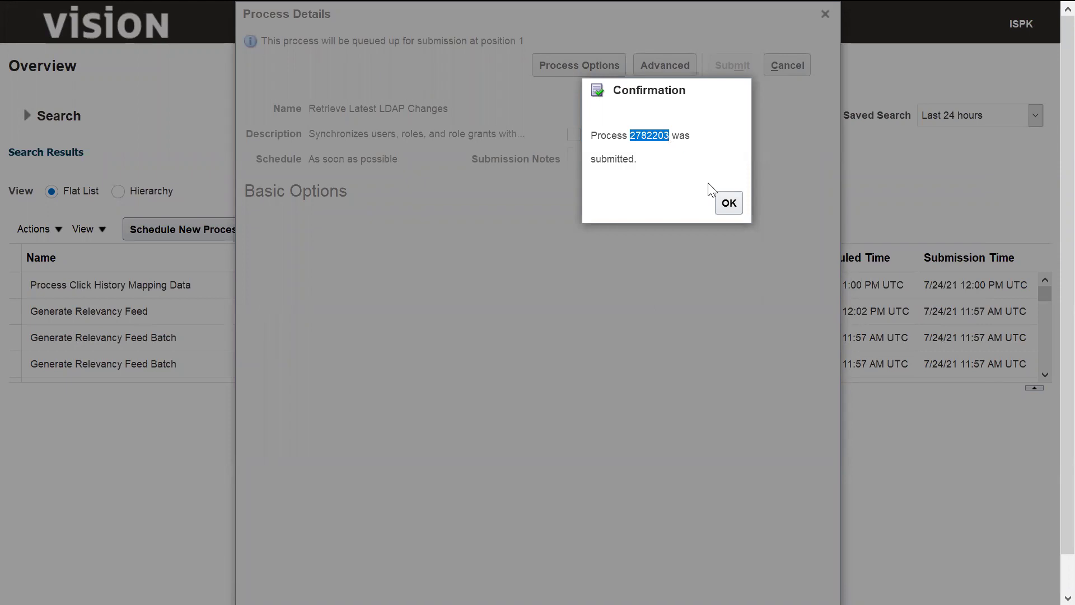
click(728, 204)
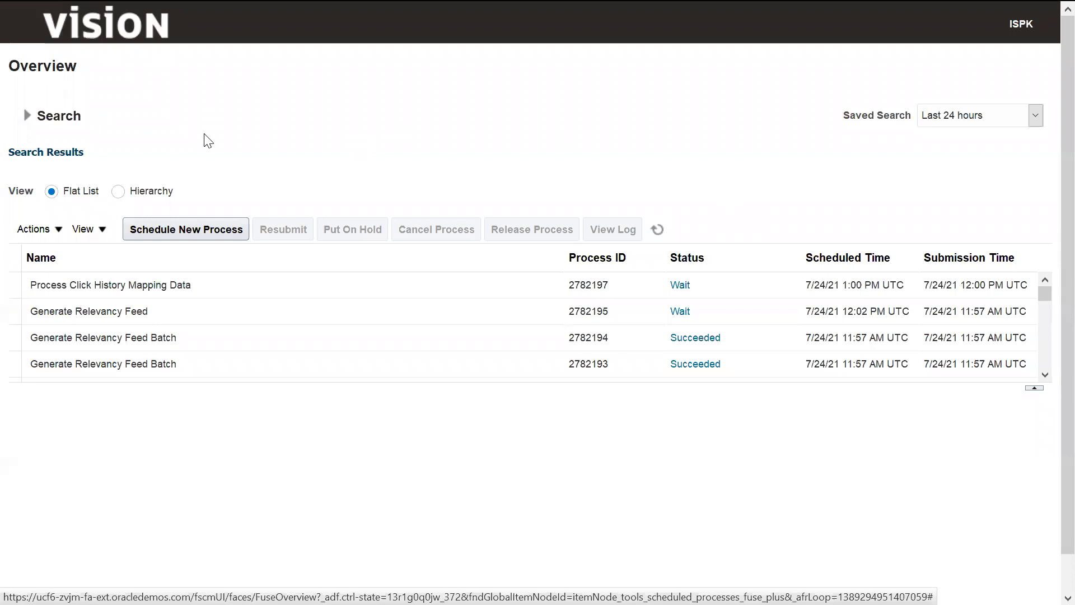
click(34, 118)
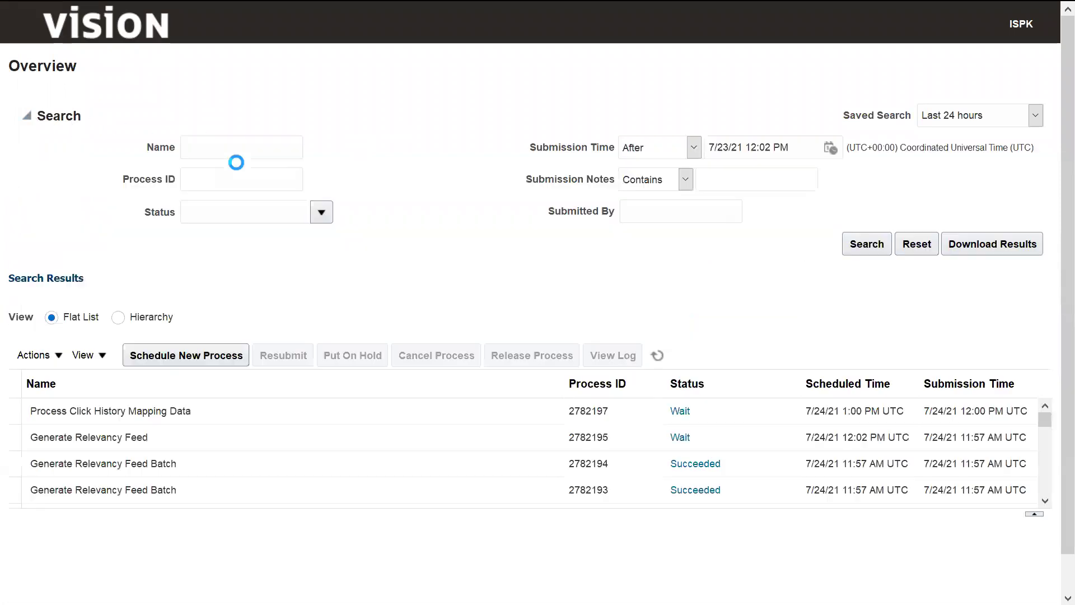
click(235, 178)
key(ctrl+v)
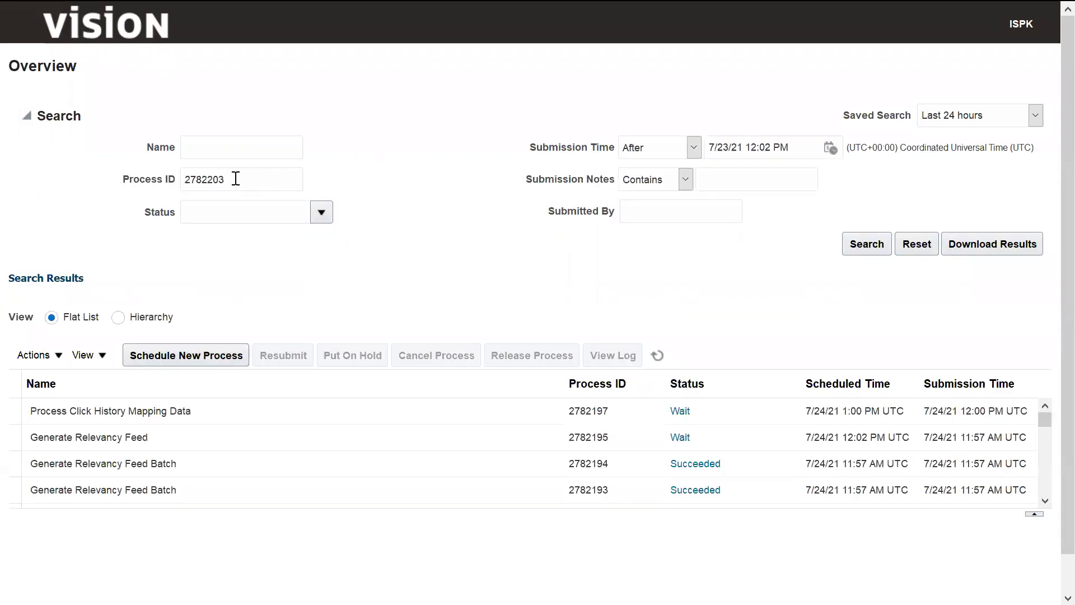
click(867, 244)
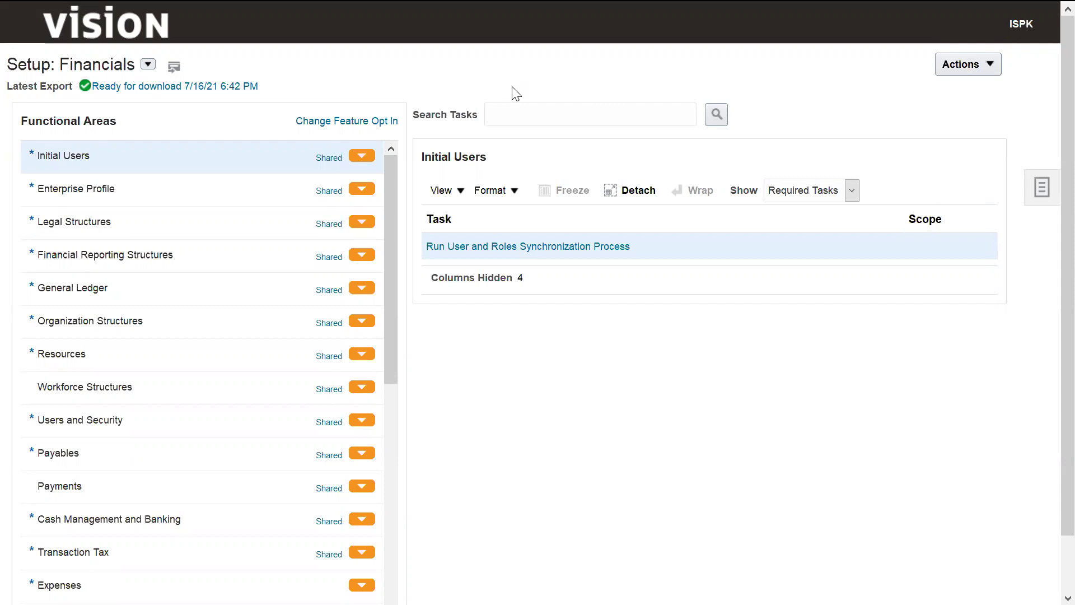
Sign out of the ISPK account and confirm the single sign-off.
click(1028, 29)
click(1002, 62)
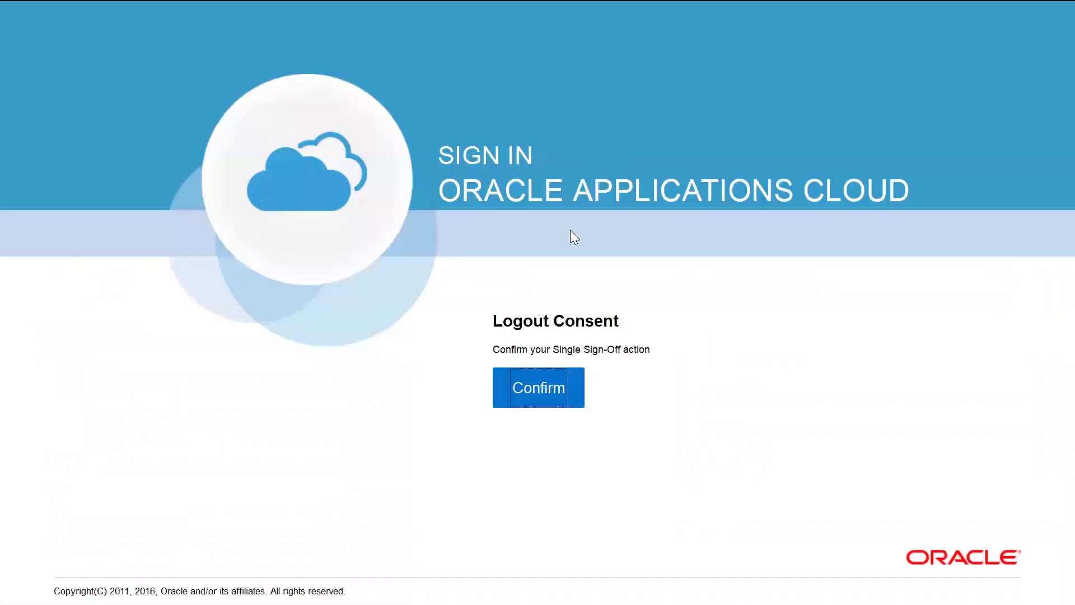
click(543, 387)
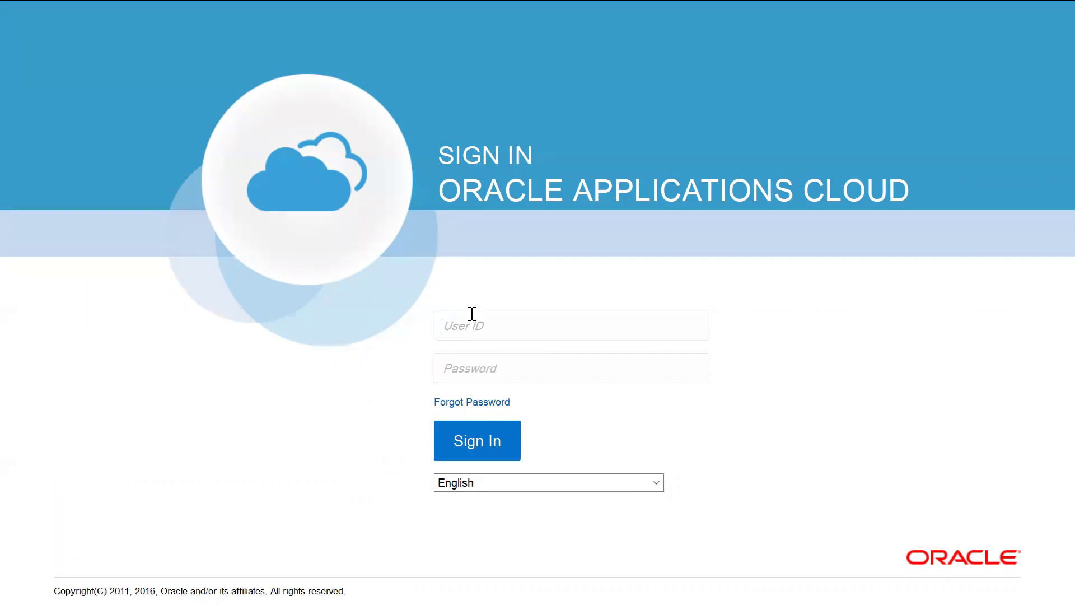
Sign in with user ID FAS004 and the account password, and let the browser remember the password.
text(FAS004)
key(Tab)
text(********)
click(475, 443)
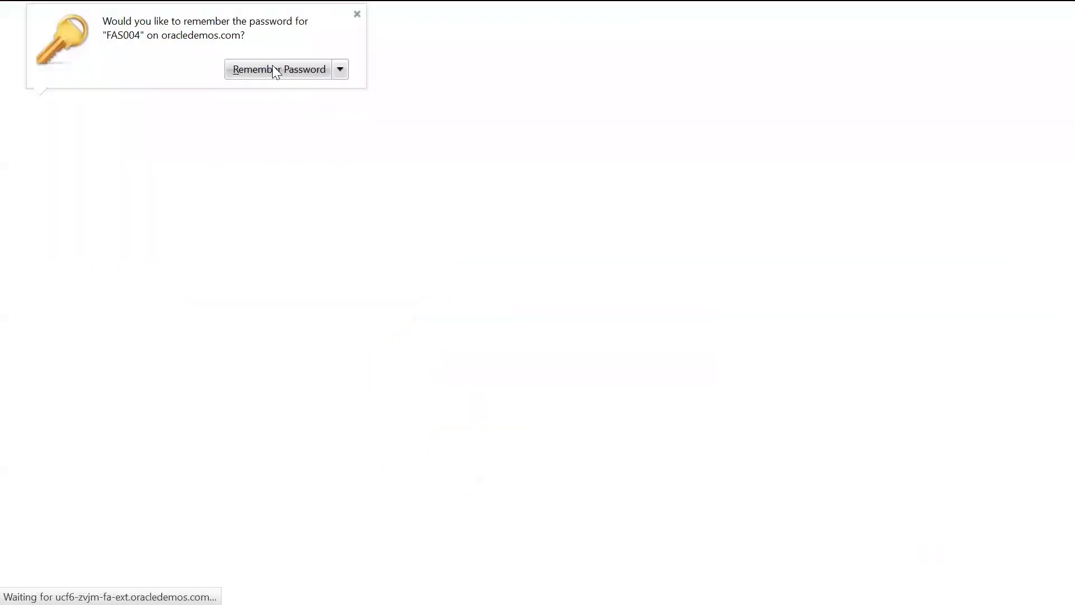
click(275, 68)
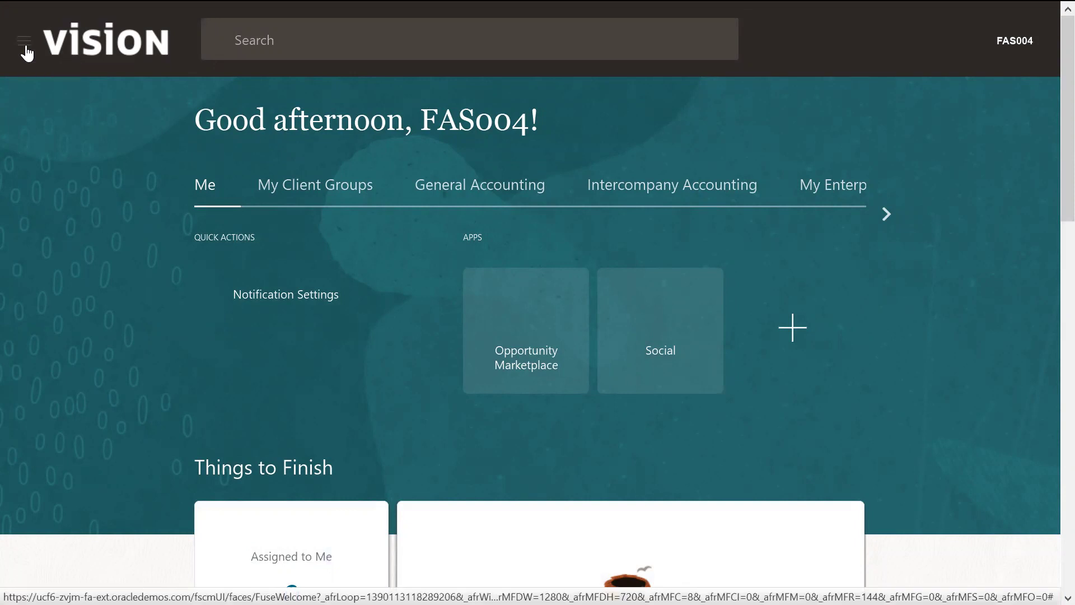
Open Journals under General Accounting and start creating a new journal.
click(25, 43)
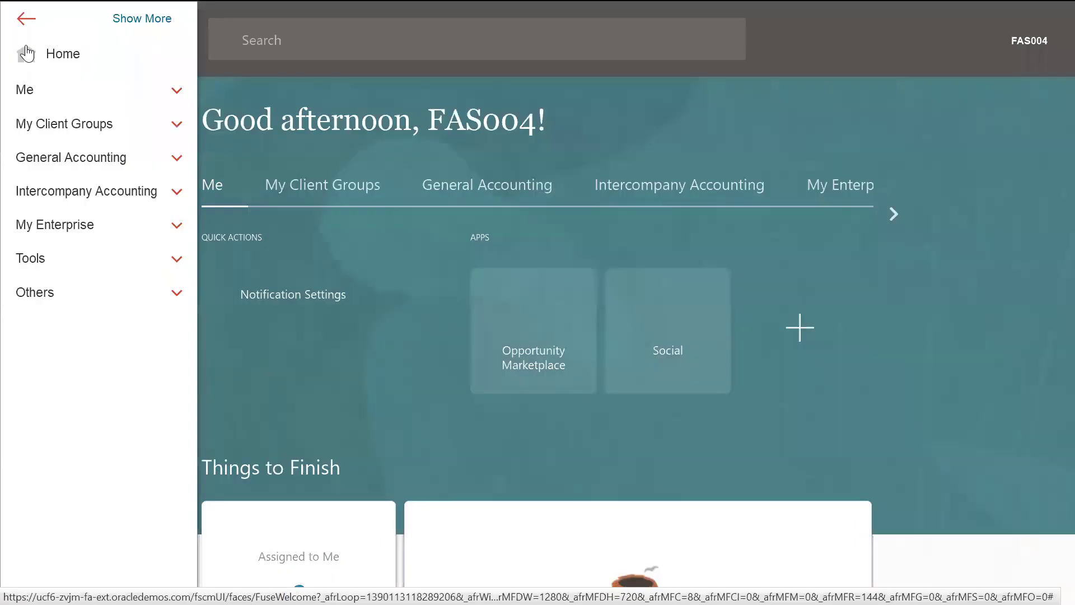
click(98, 158)
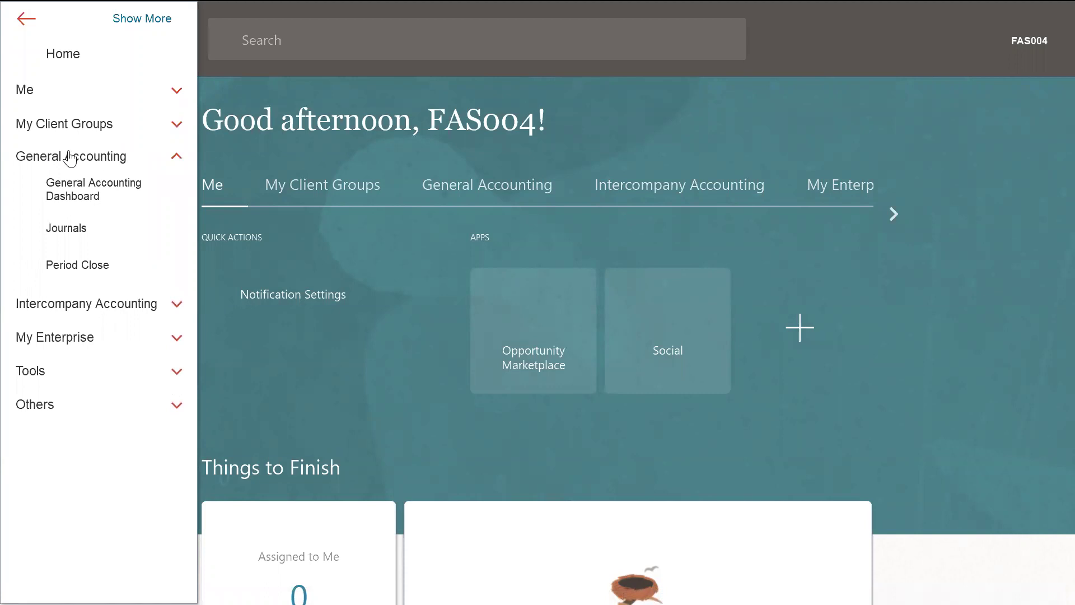
click(67, 225)
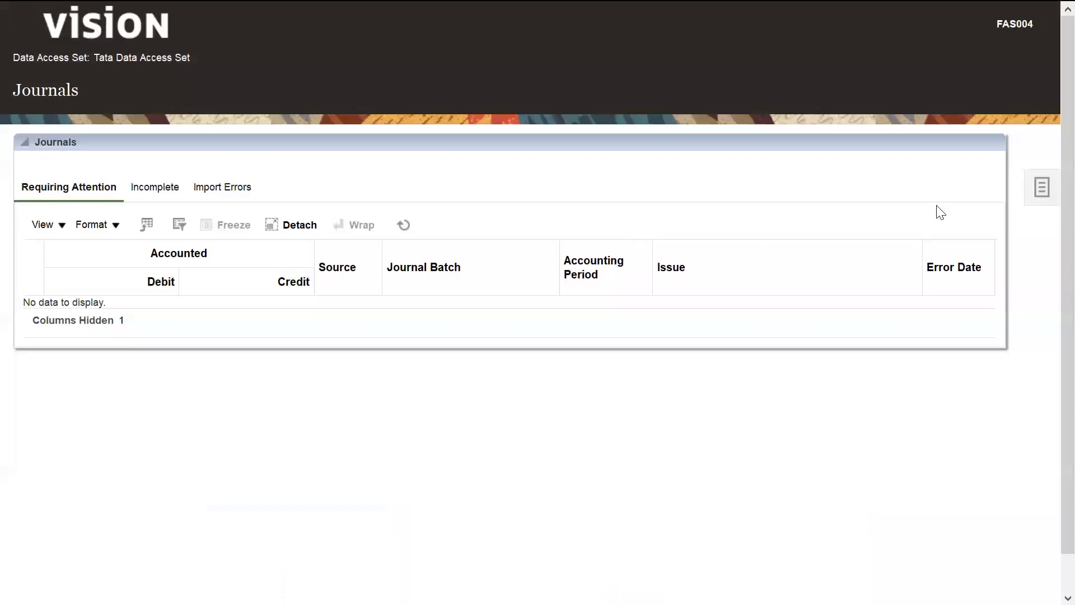
click(1042, 195)
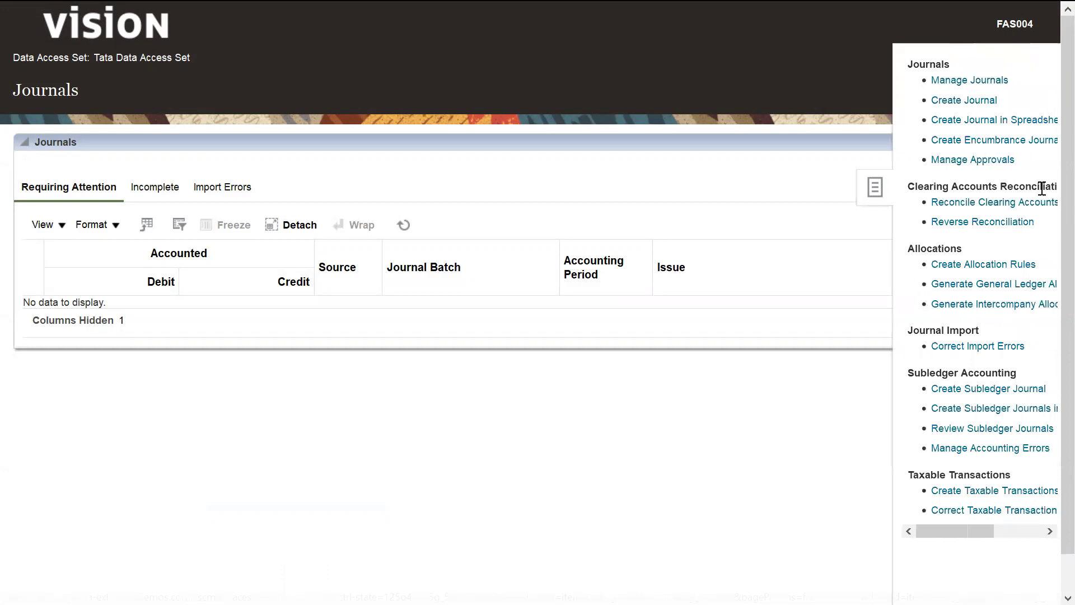
click(960, 100)
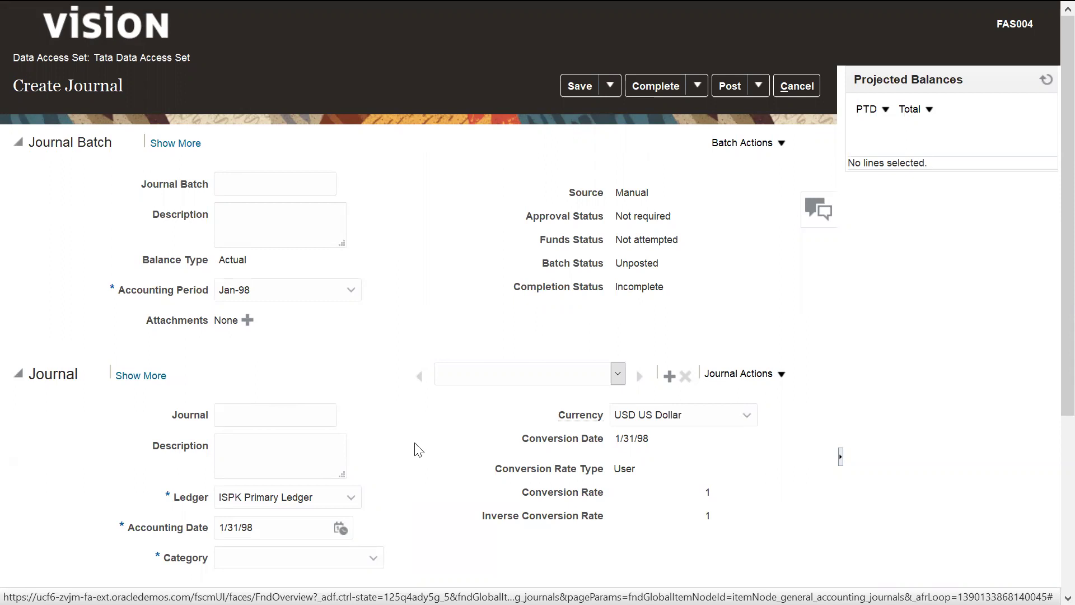
Open the account segment selector for journal line 1 and list the ISPK Company values available.
scroll(417, 450, down, 5)
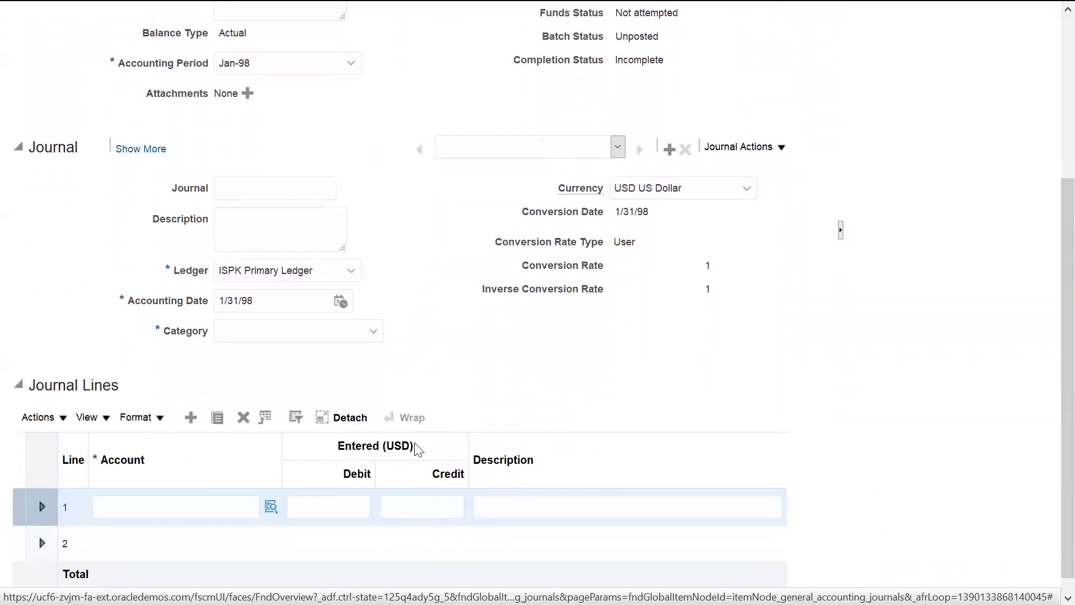
click(271, 489)
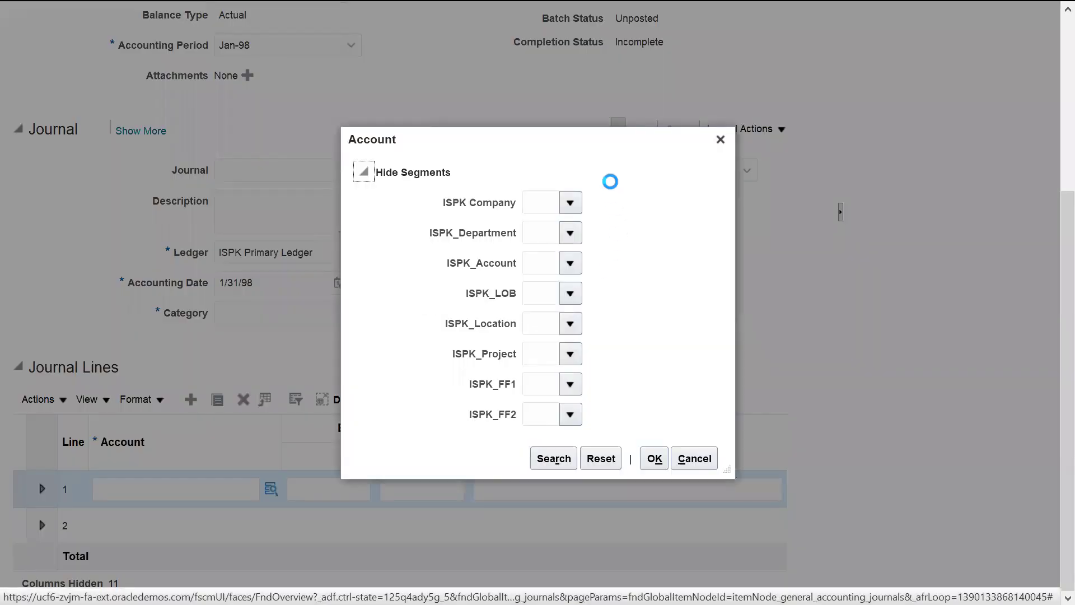
click(570, 209)
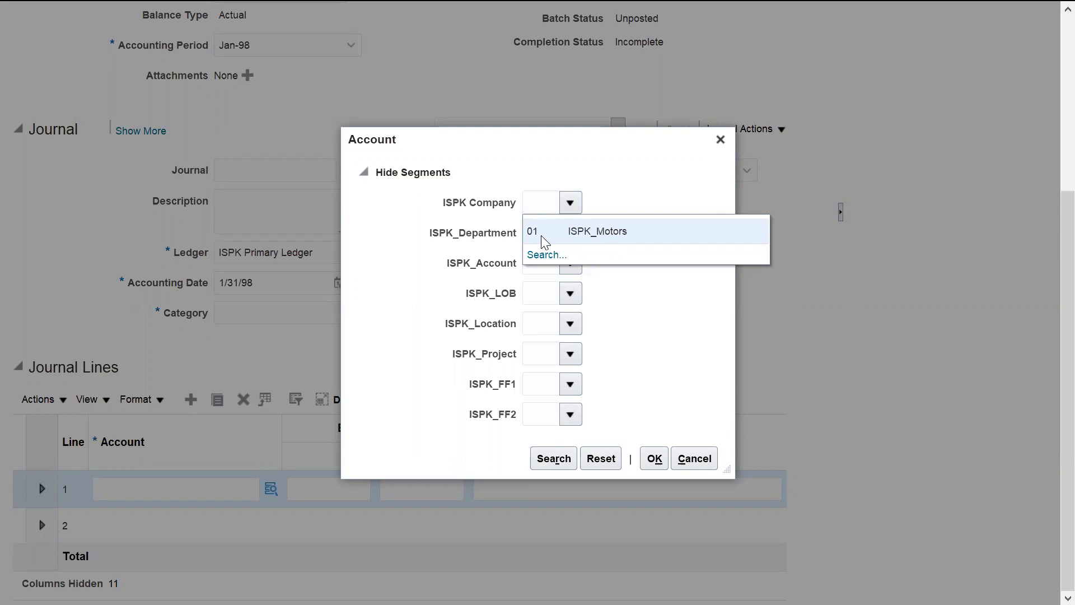
Open the ISPK Company value search and enter 03 as the value to look up.
click(541, 255)
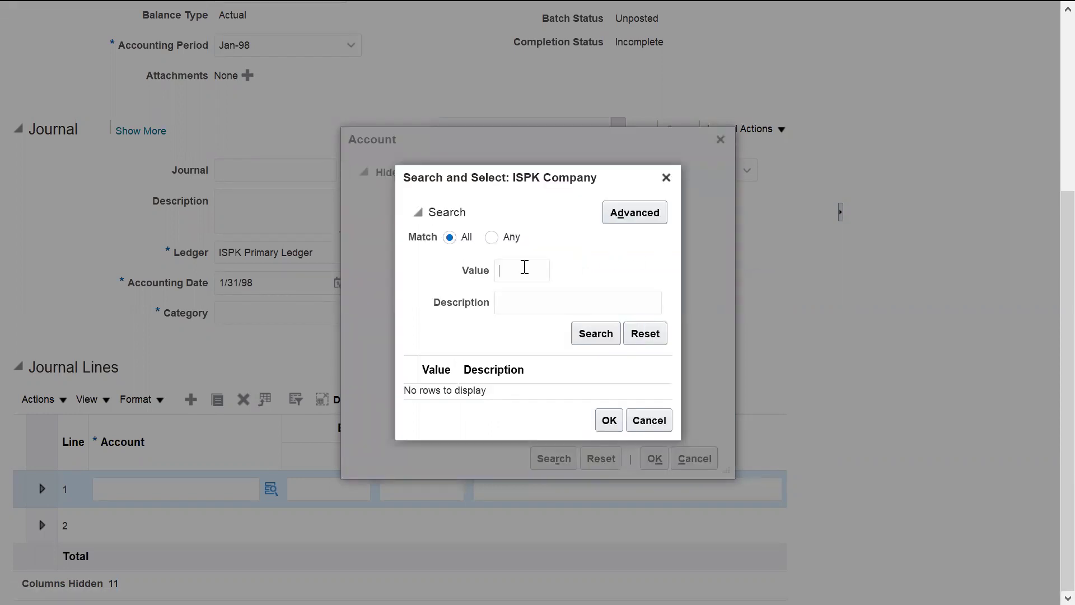
text(02)
click(519, 291)
key(BackSpace)
text(3)
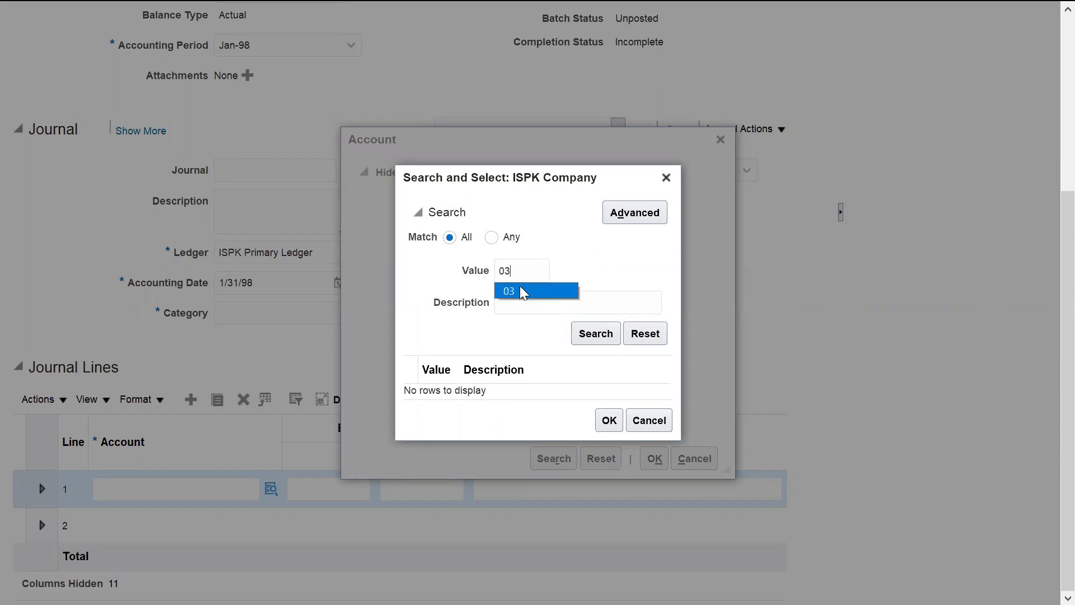
click(521, 291)
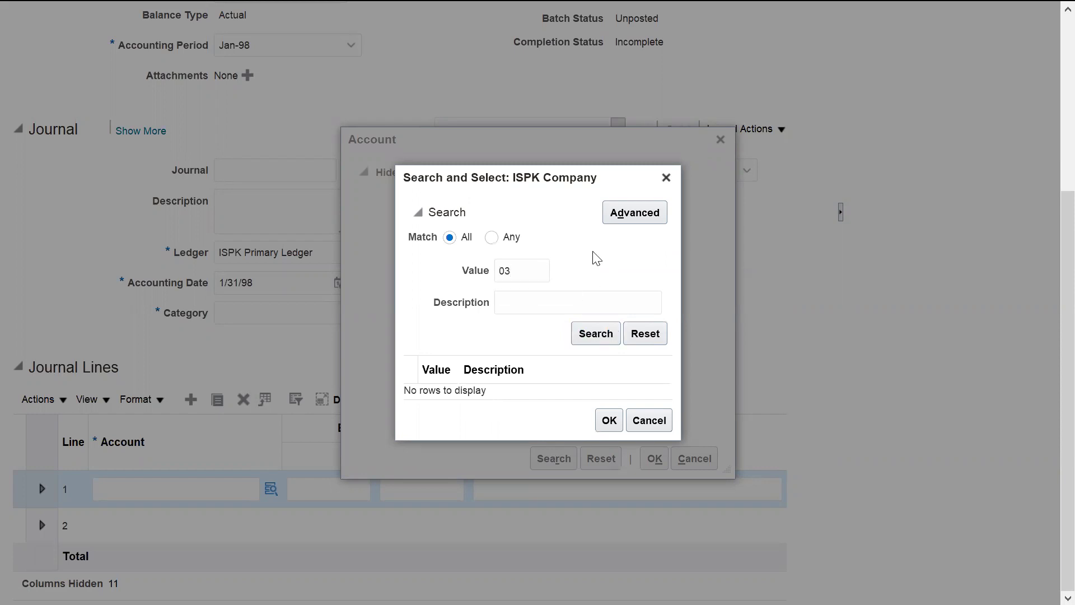